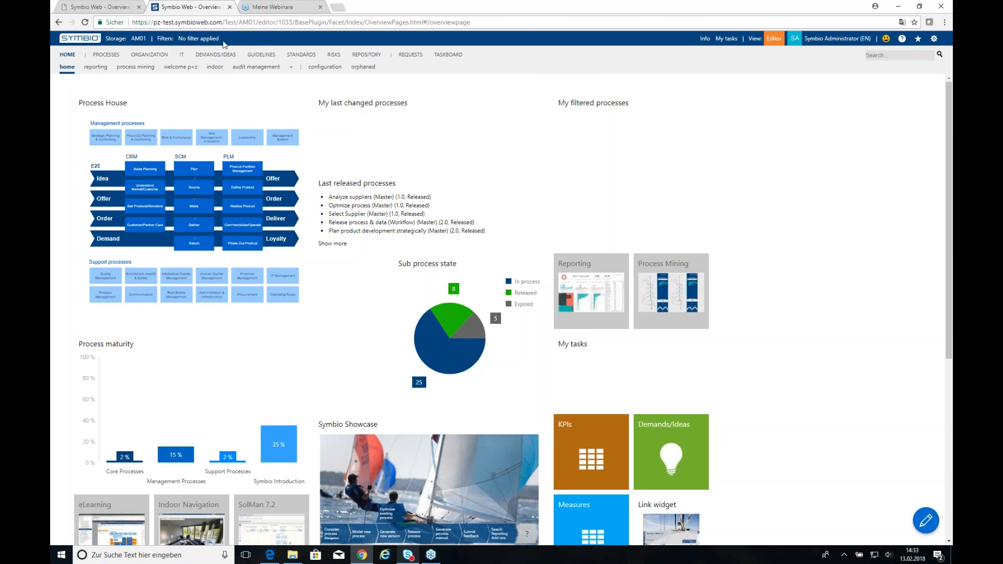
Apply an Organizations filter for 'Logistics (3.0, Released)'.
click(209, 44)
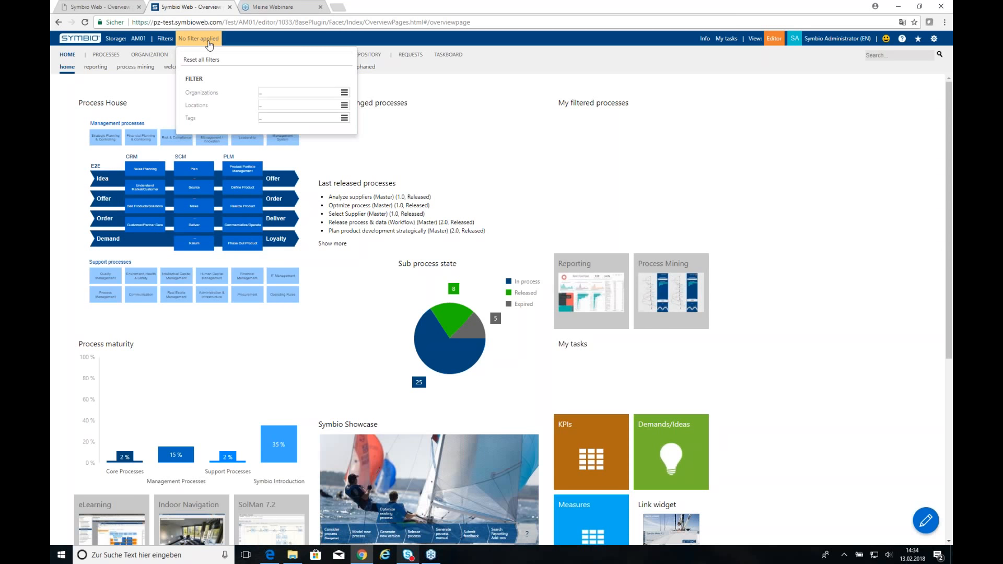
click(269, 92)
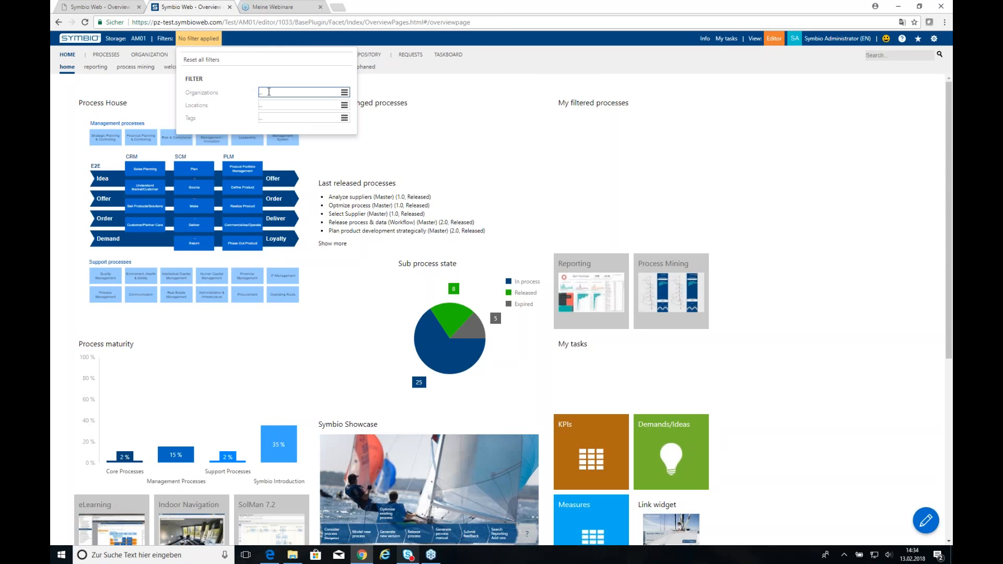
text(log)
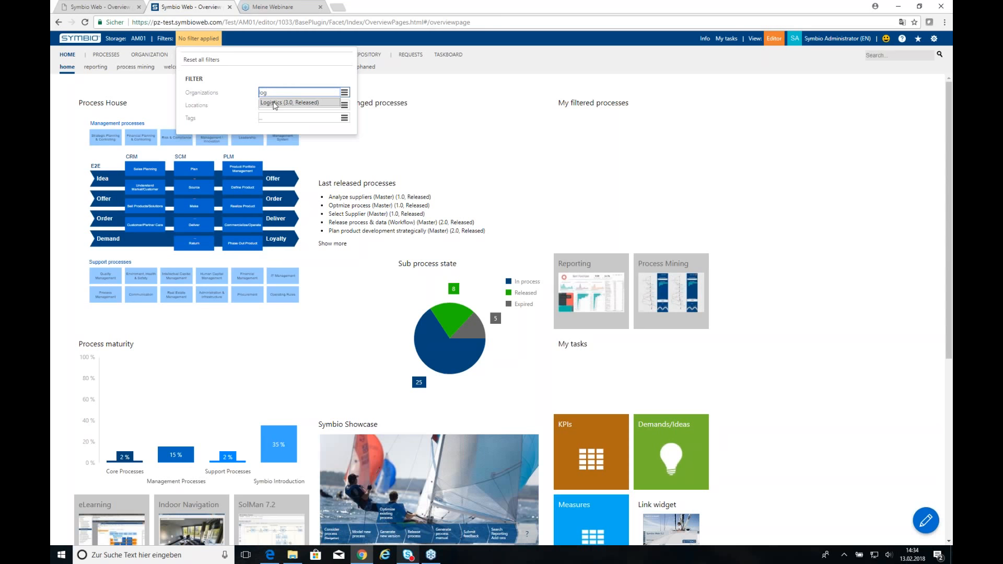
click(274, 102)
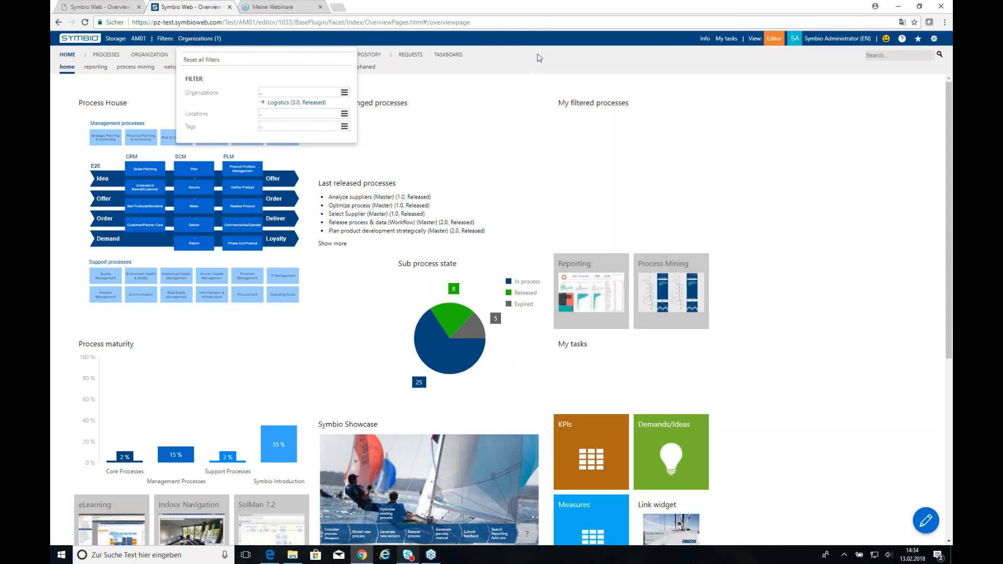
click(539, 58)
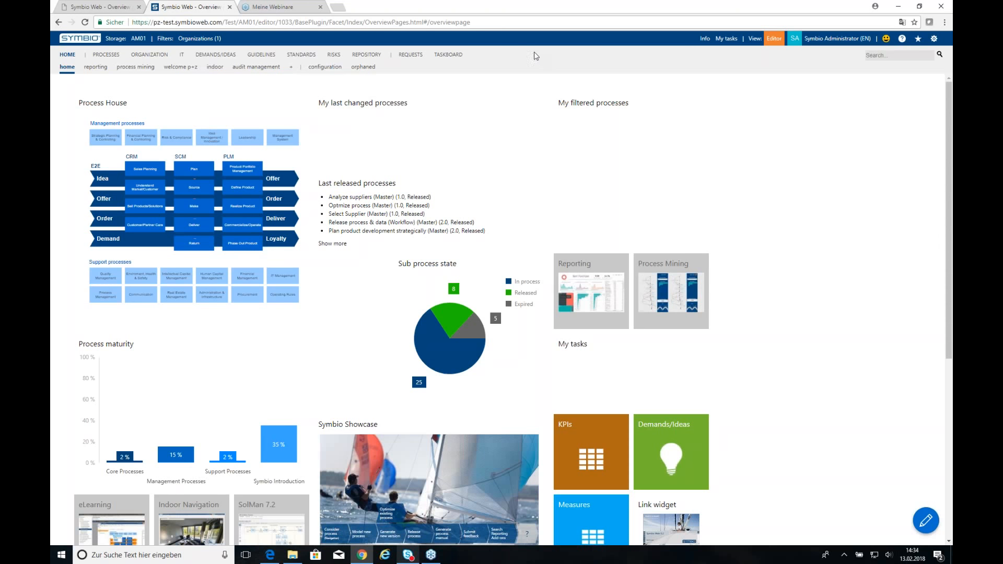
Switch to the PROCESSES area to view the Management Processes diagram.
click(108, 56)
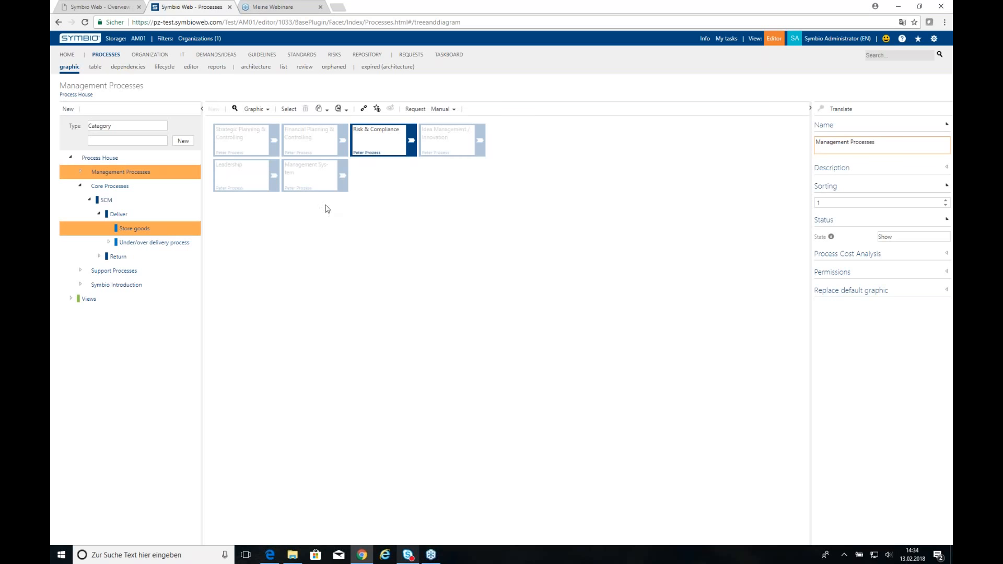
Expand Management Processes in the process tree.
click(209, 39)
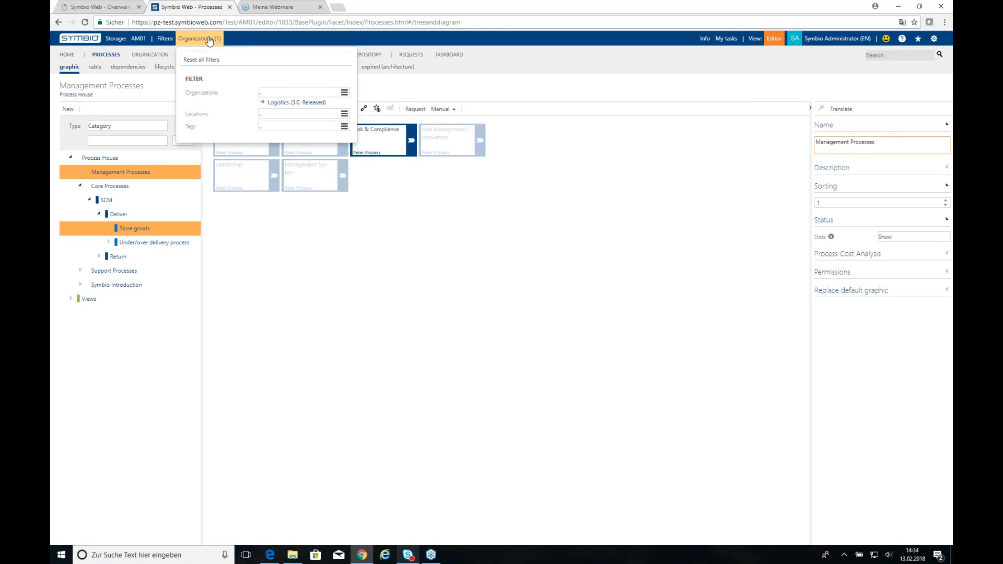
click(396, 281)
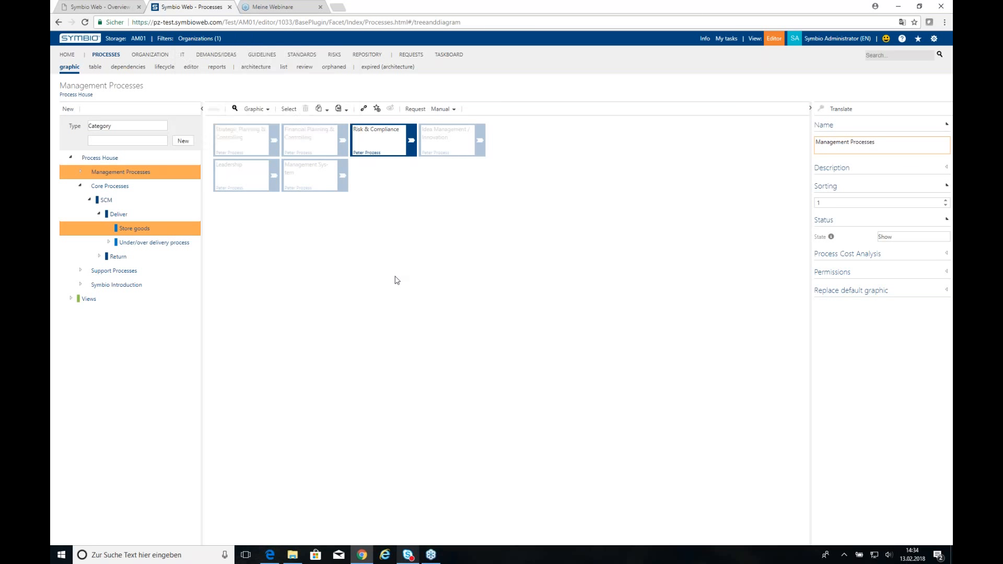
click(80, 172)
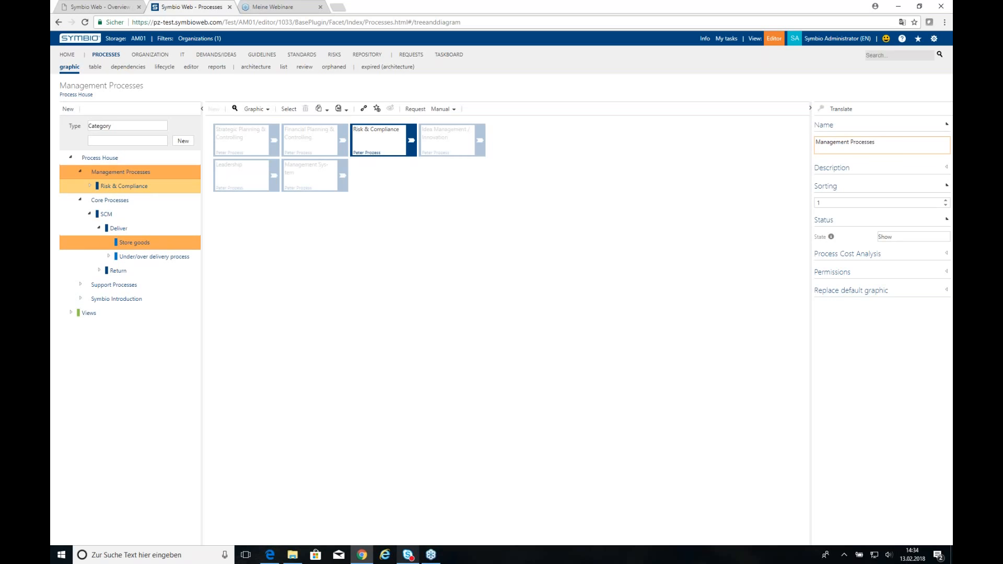
Delete the Logistics organization filter.
click(198, 39)
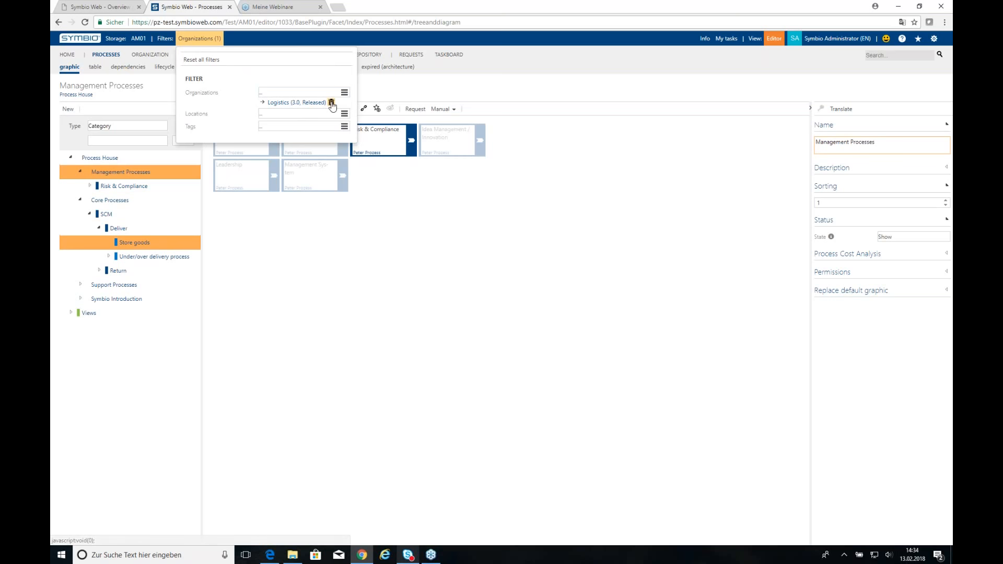
click(331, 105)
key(Return)
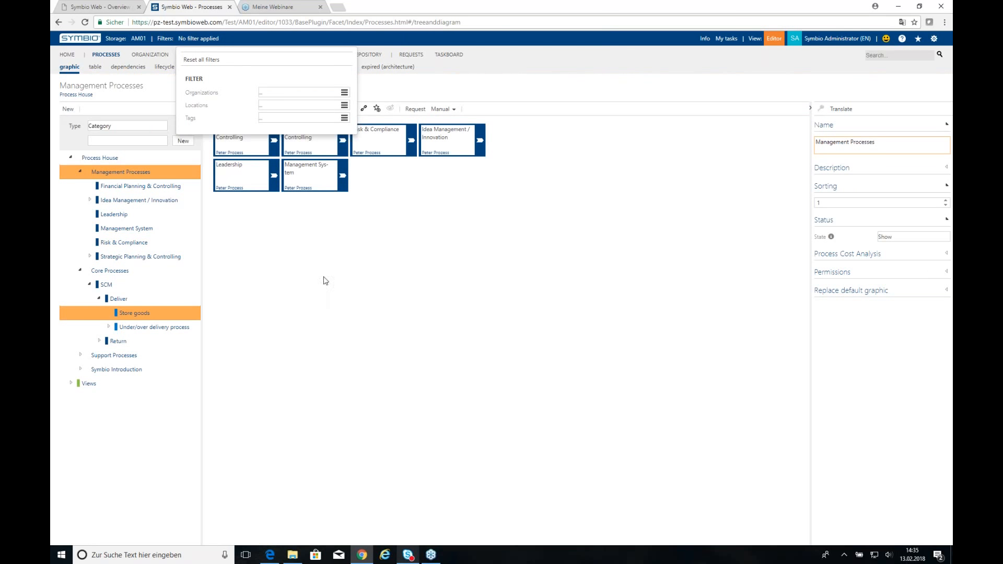
click(416, 270)
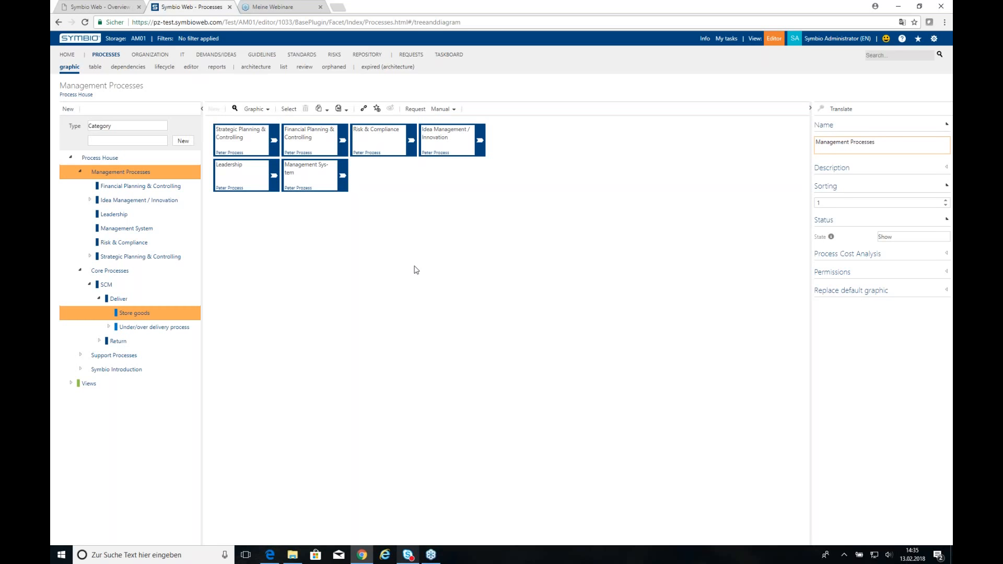
Filter to Logistics again and open the Store goods diagram under SCM › Deliver.
click(202, 39)
click(282, 92)
text(log)
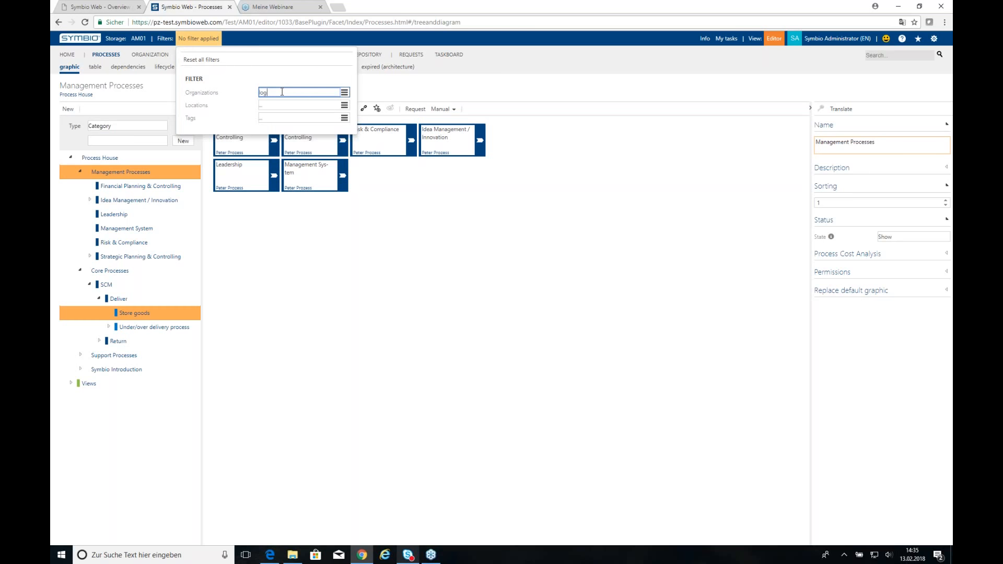
click(289, 102)
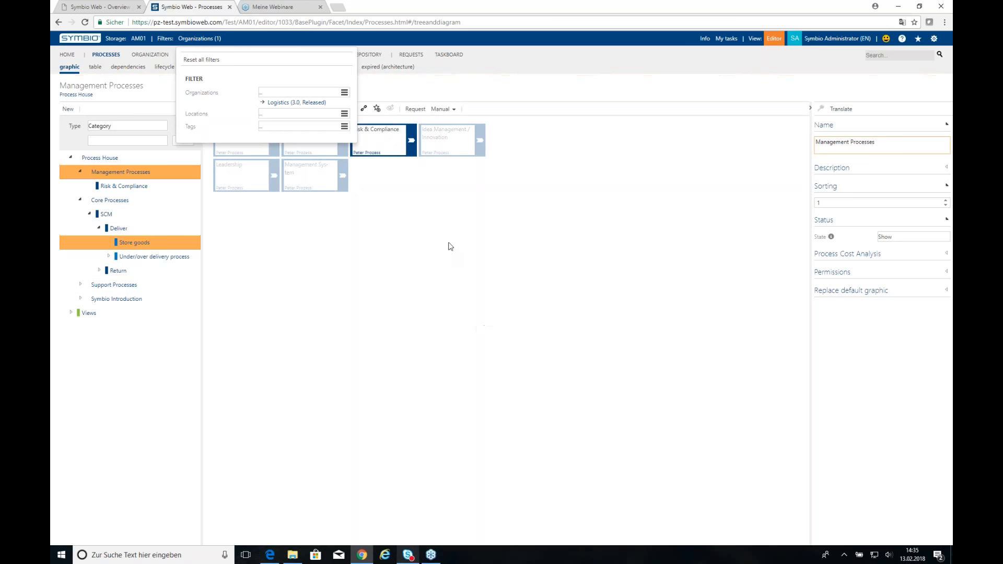
click(342, 259)
click(142, 242)
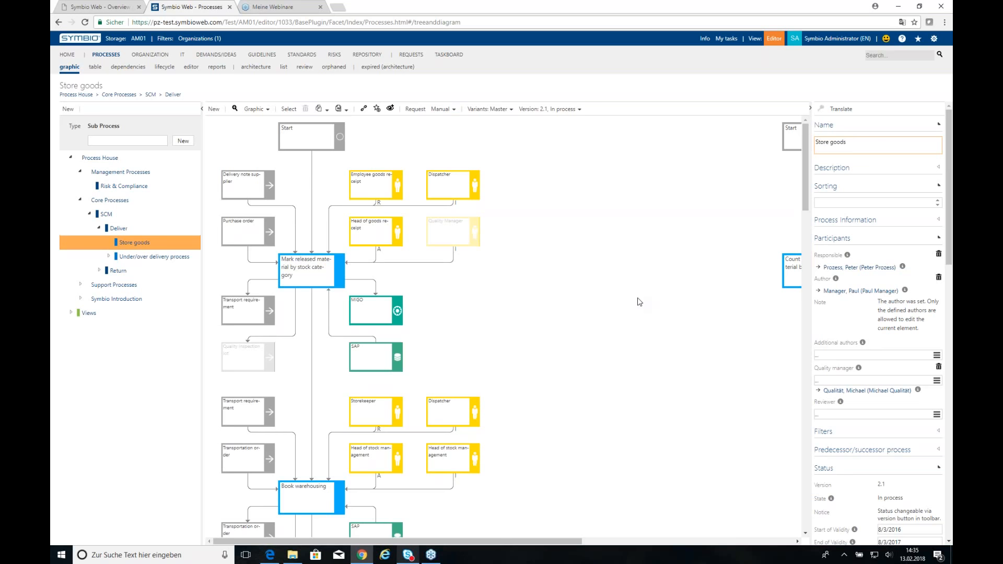
Select the 'Mark released material by stock category' activity to view its inputs, outputs and systems.
click(306, 282)
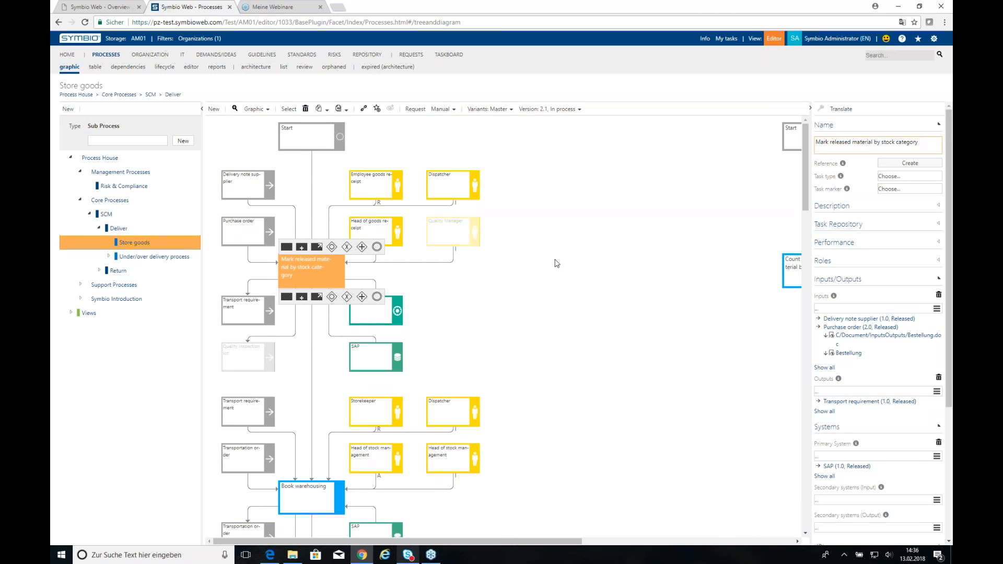
Show the guidelines as a list sorted by name.
click(257, 56)
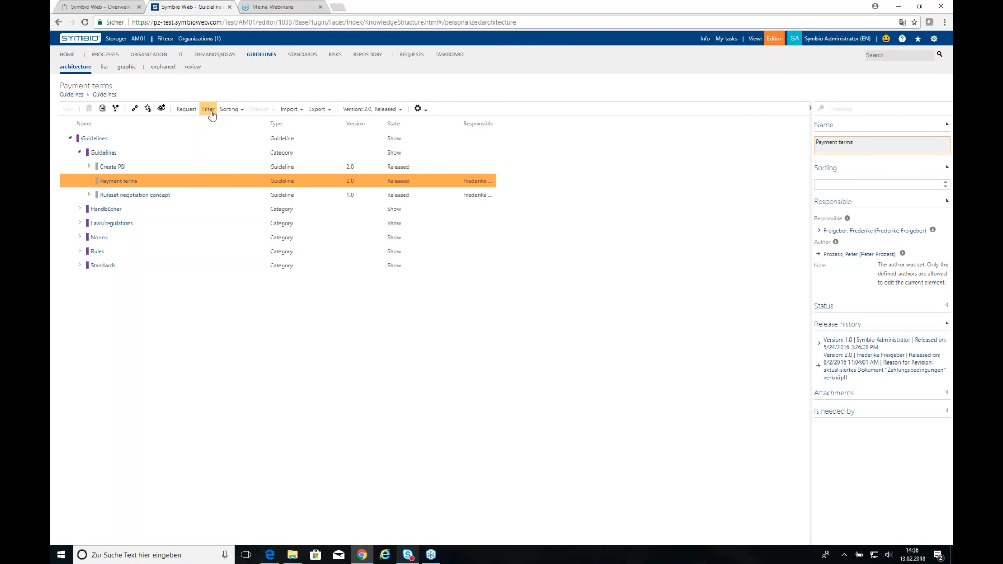
click(103, 69)
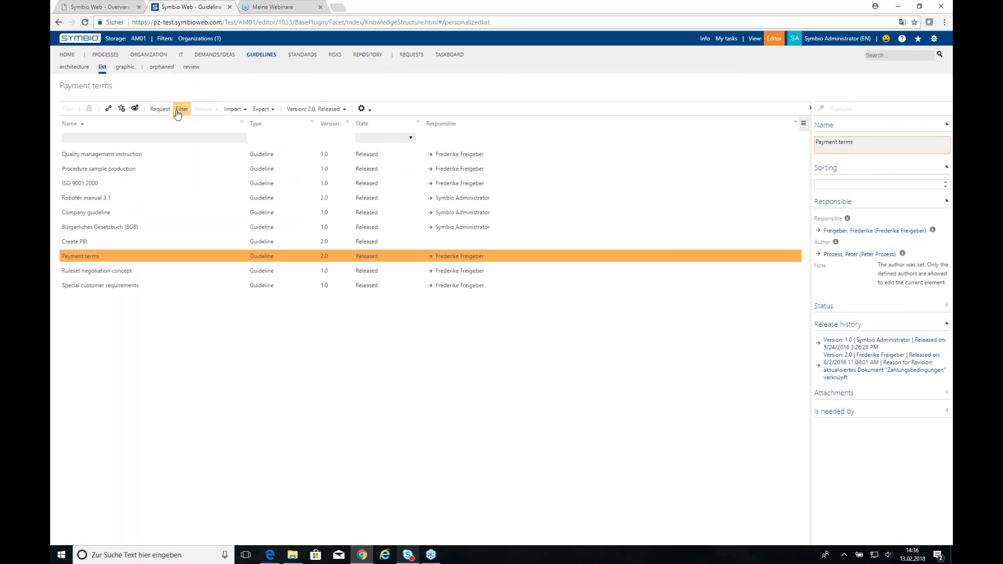
click(181, 112)
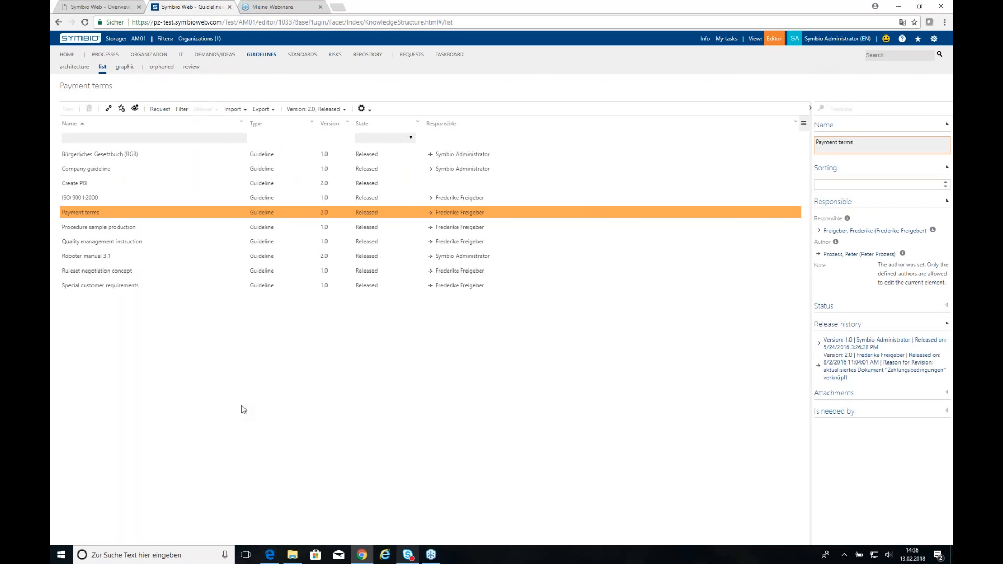
Open the Repository's Roles list.
click(200, 39)
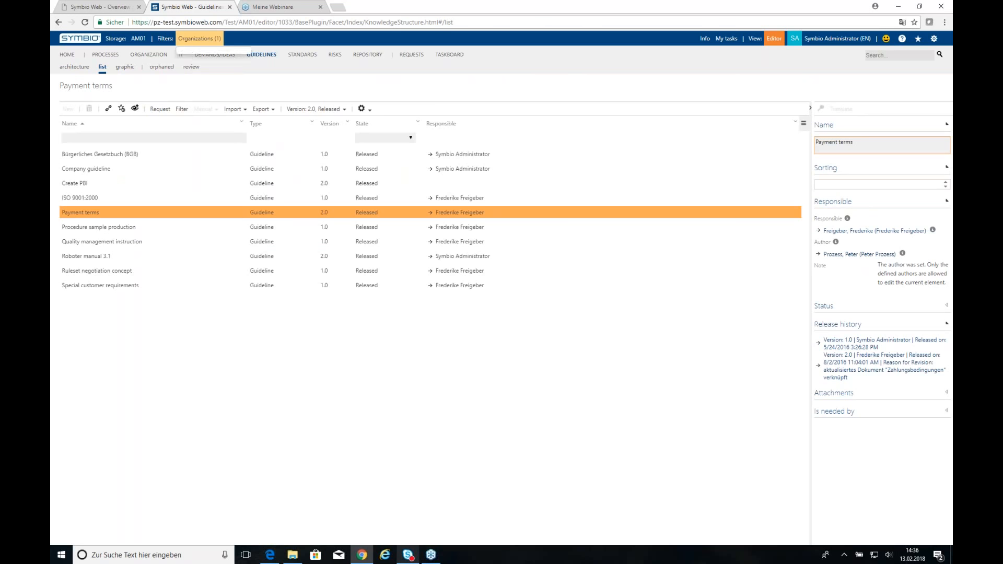
click(283, 387)
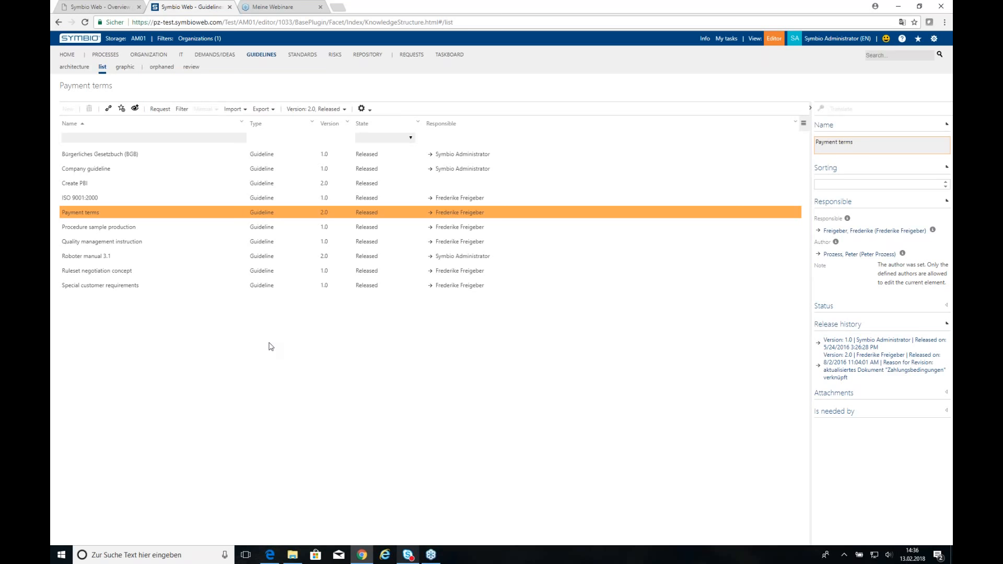
click(367, 55)
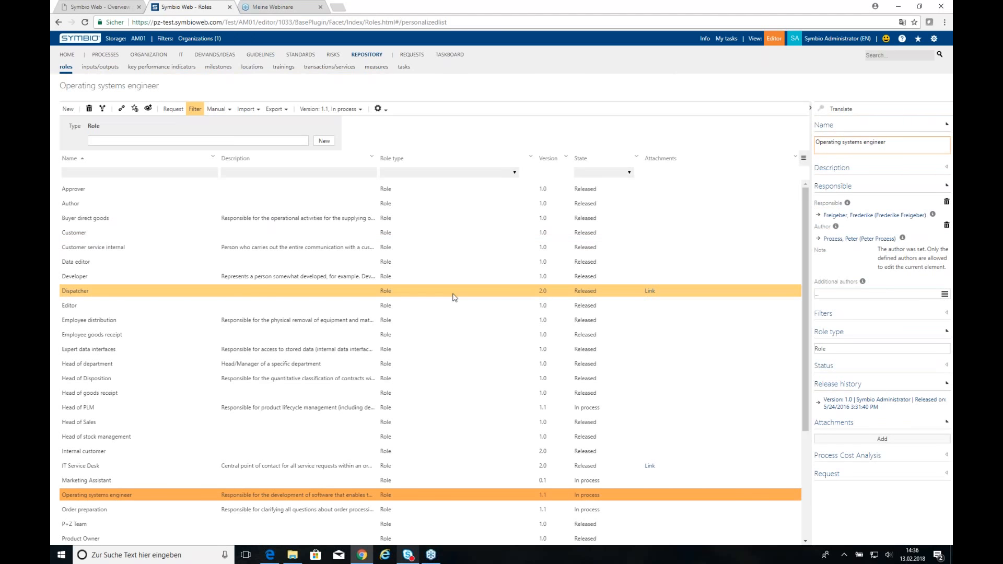
Inspect the Head of PLM role's filter properties, then return to HOME.
click(462, 409)
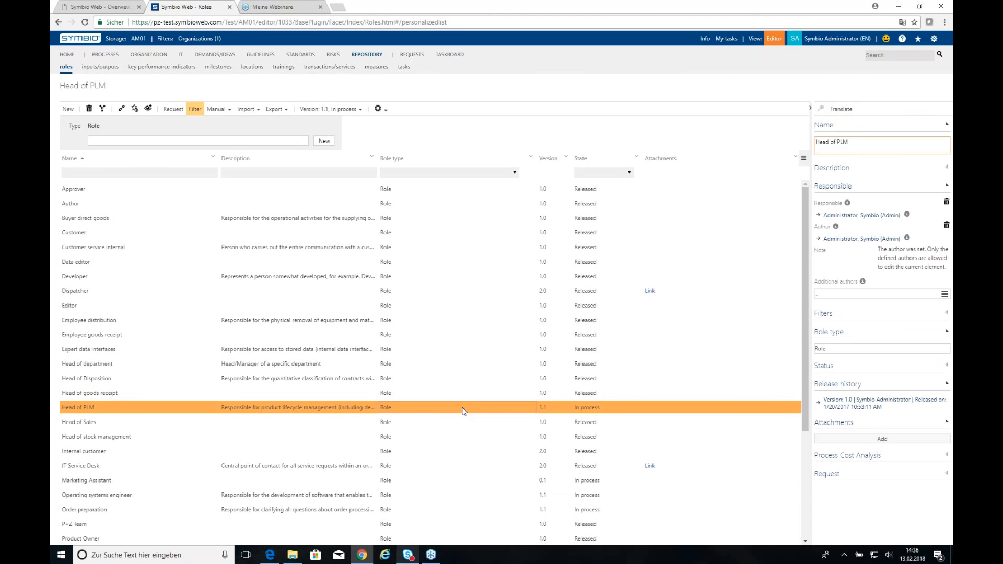
click(824, 315)
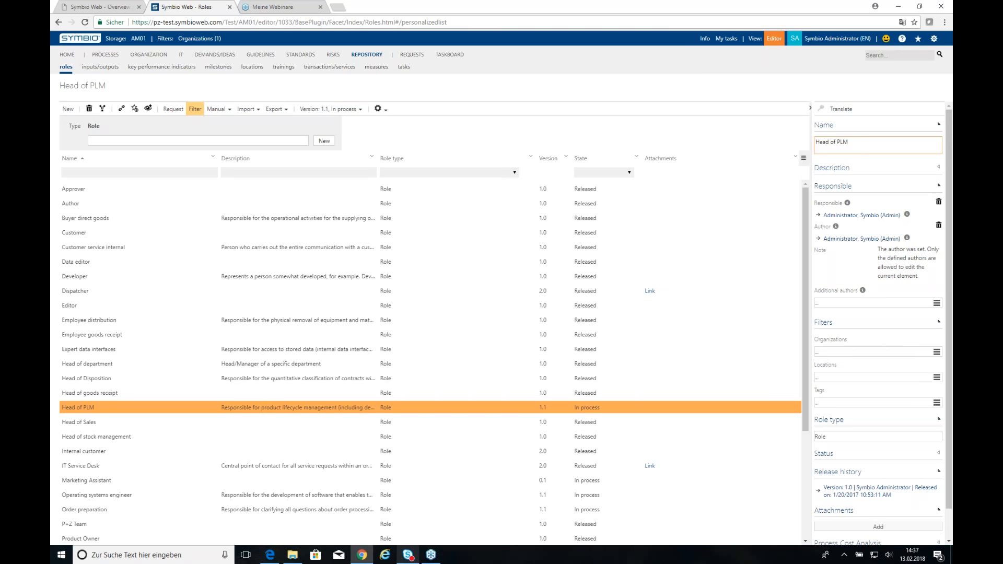
click(68, 55)
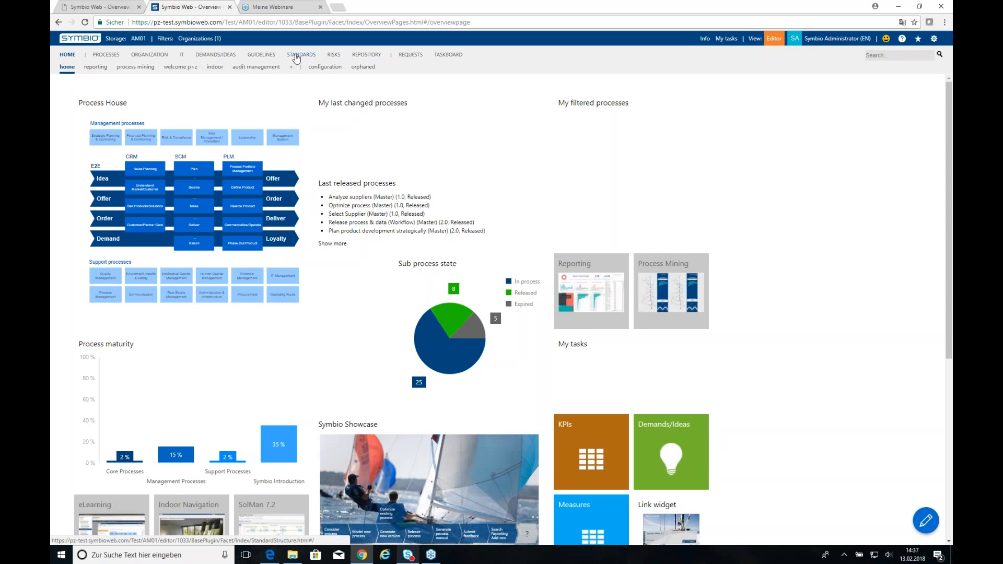
Browse the Standards architecture and its Type list unchanged, then return to PROCESSES.
click(296, 55)
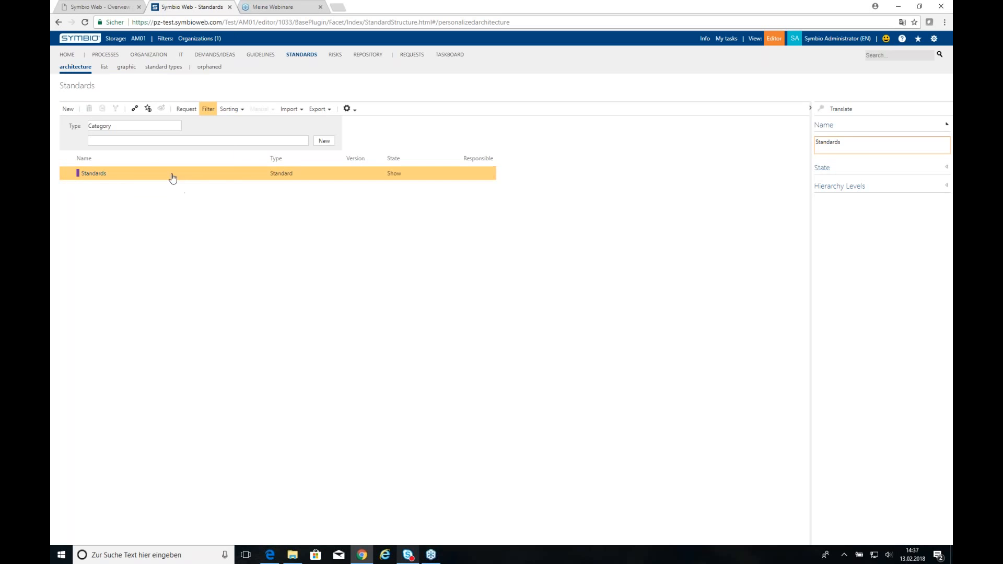
click(158, 130)
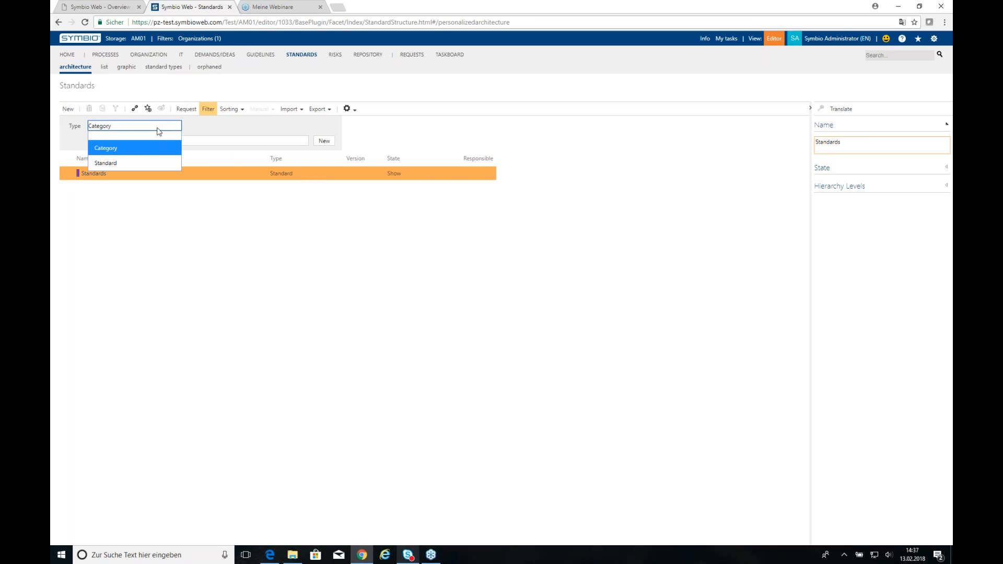
click(210, 292)
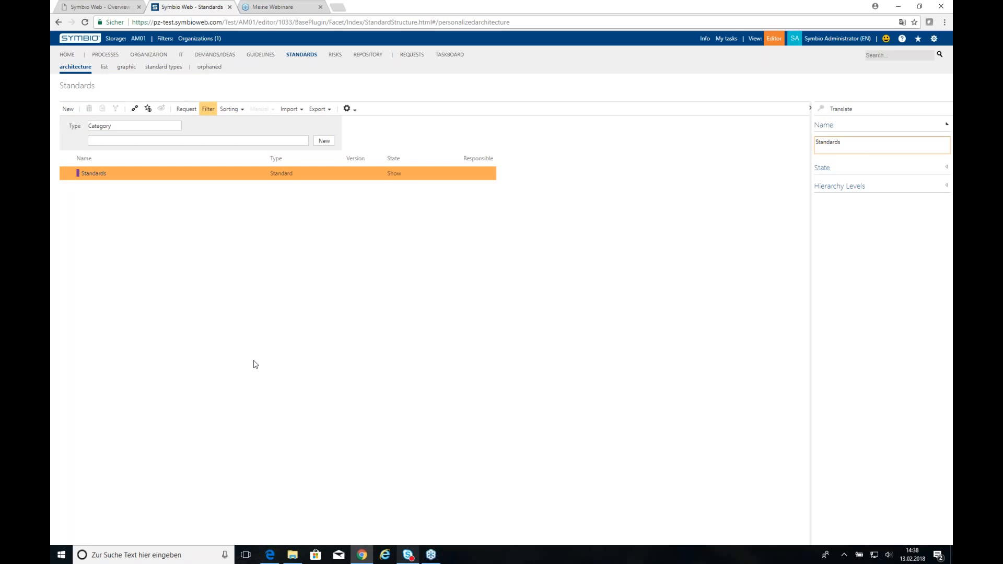
click(107, 55)
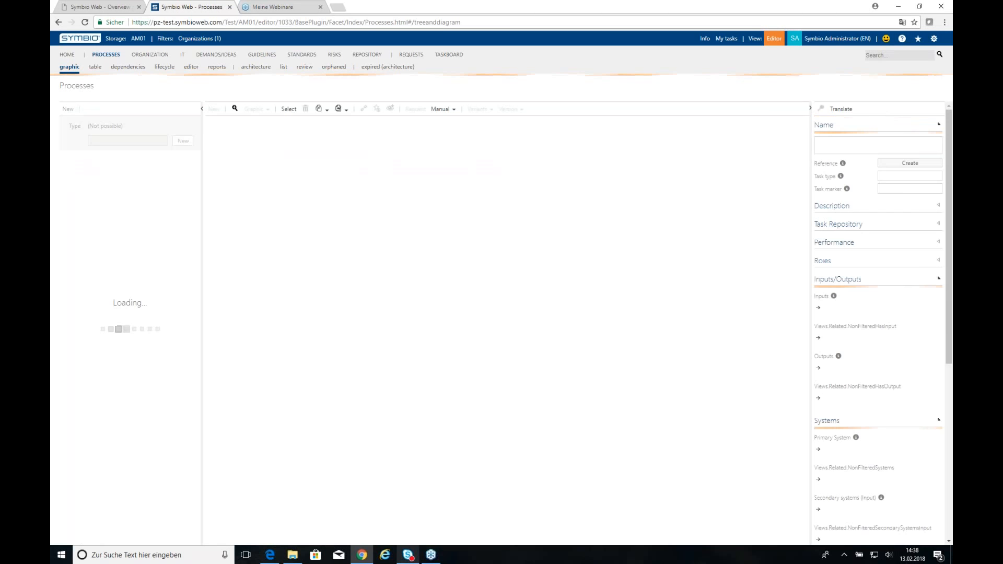
Show the architecture tree with Management Processes expanded and selected, and start a new element.
click(255, 68)
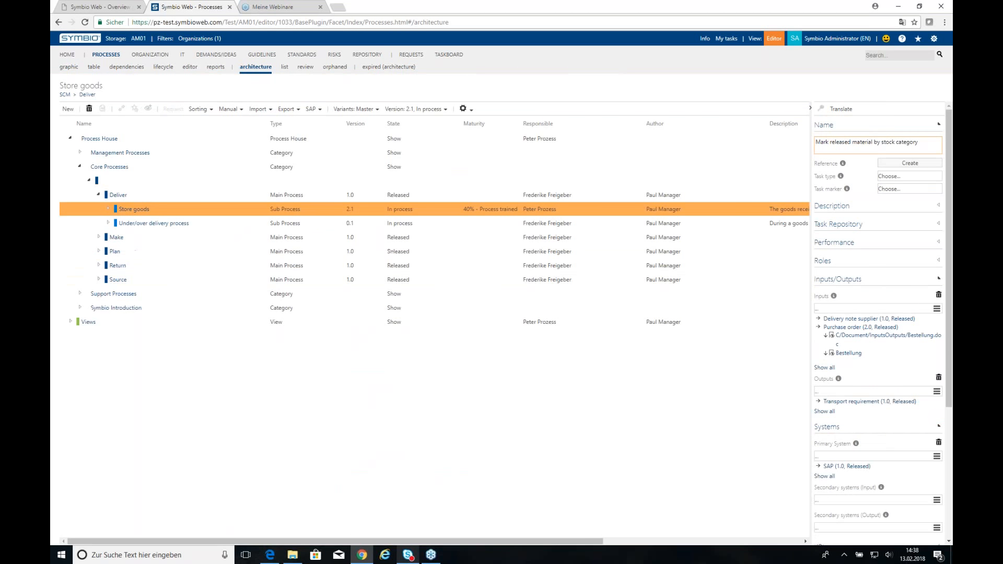
click(80, 153)
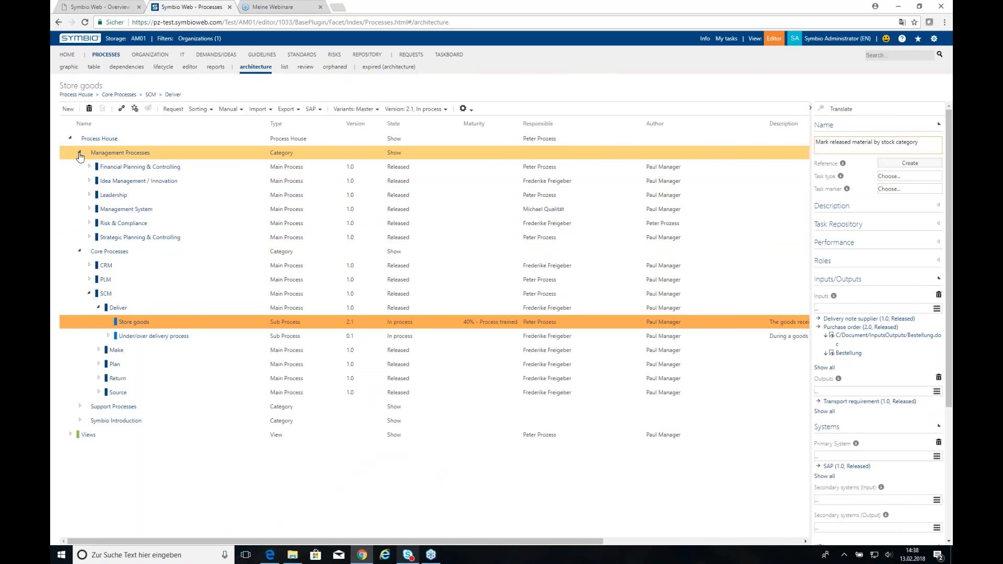
click(193, 153)
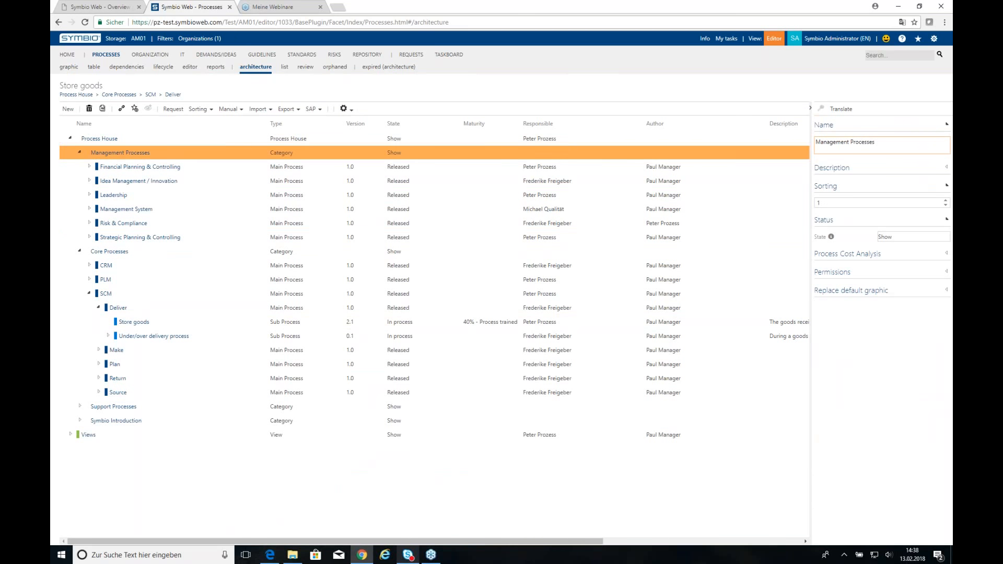
click(69, 110)
Add a Scenario named 'Test' and open its empty version 0.1 diagram.
click(107, 127)
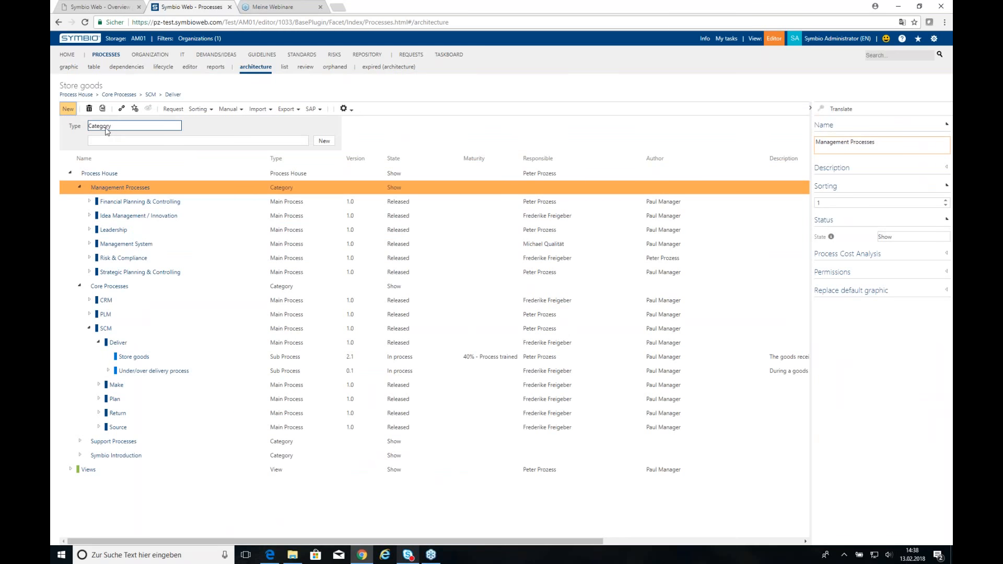
click(116, 179)
click(109, 140)
text(Test)
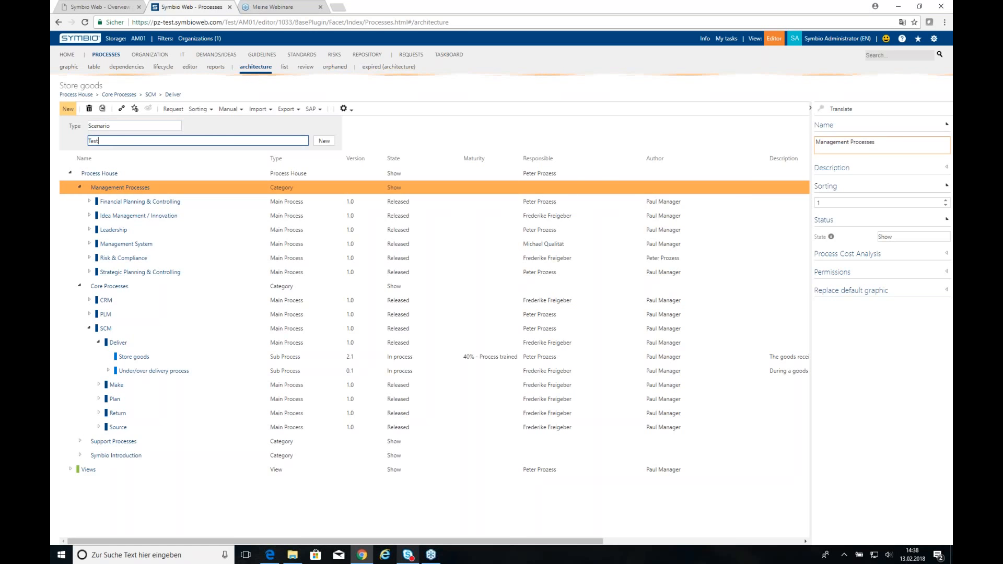
key(Return)
double_click(106, 286)
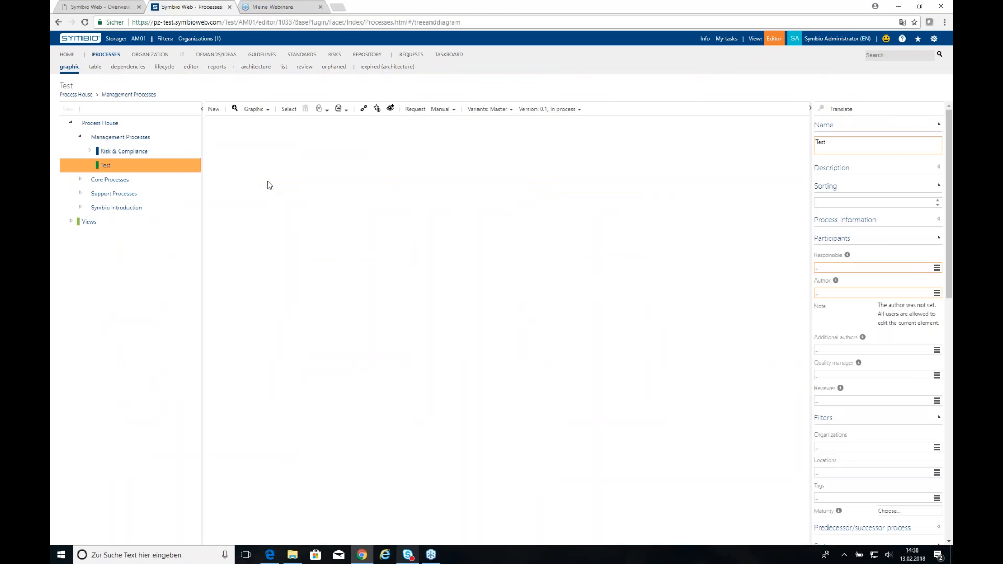
Start the Test diagram with an Interface shape and switch it to a vertical layout.
click(215, 110)
click(240, 129)
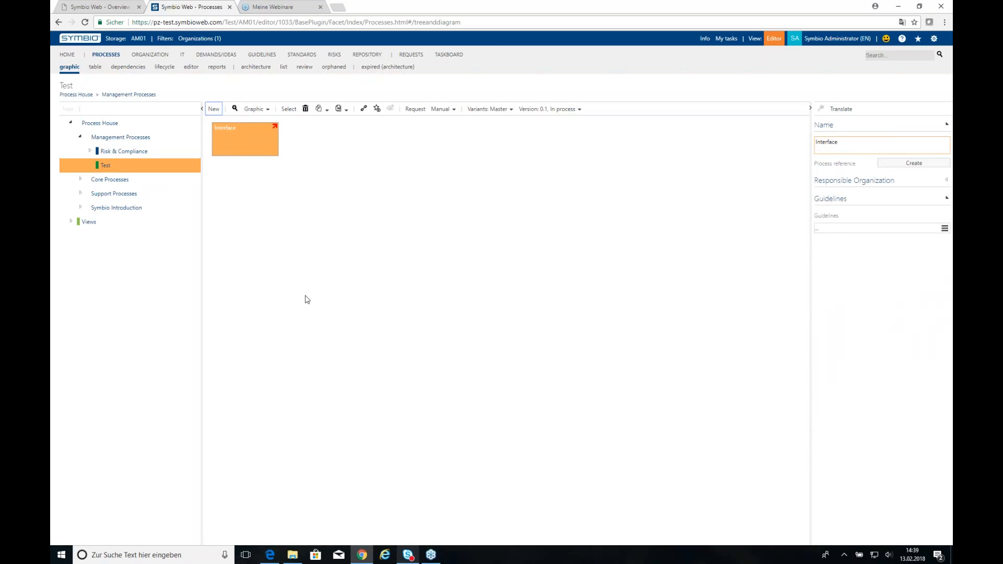
click(266, 108)
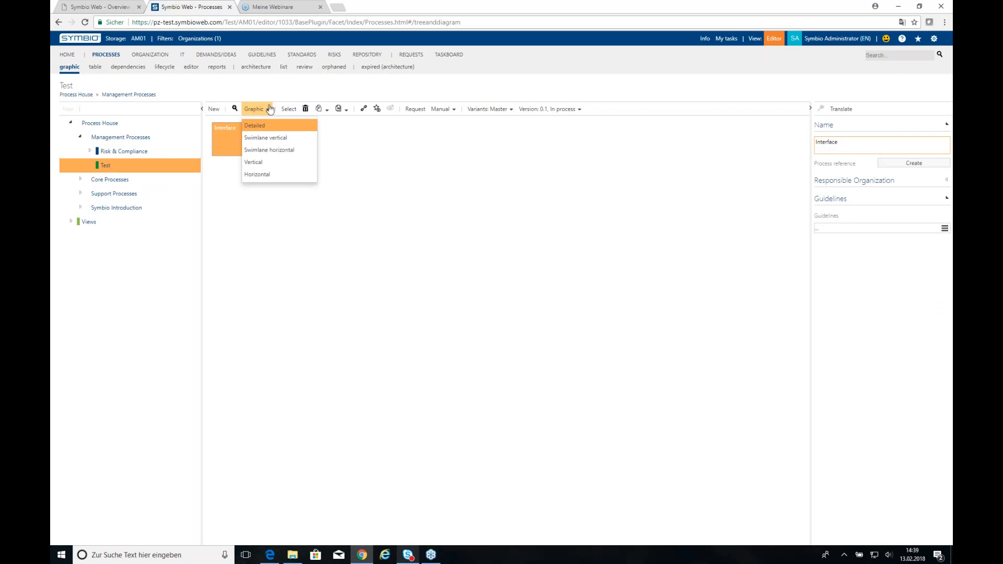
click(291, 165)
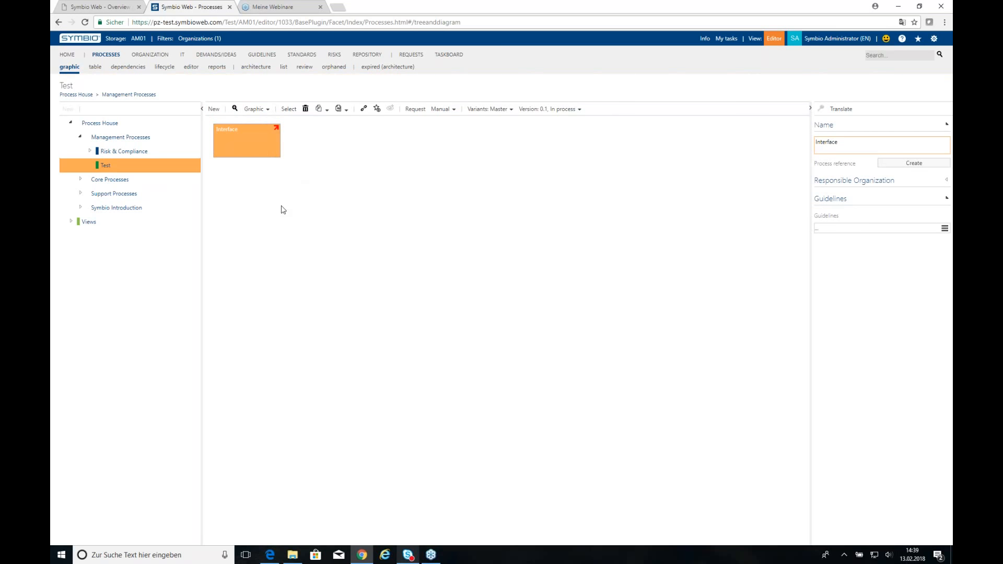
Add an And gateway below the Interface, branch it into two Interfaces, then another And gateway.
click(260, 146)
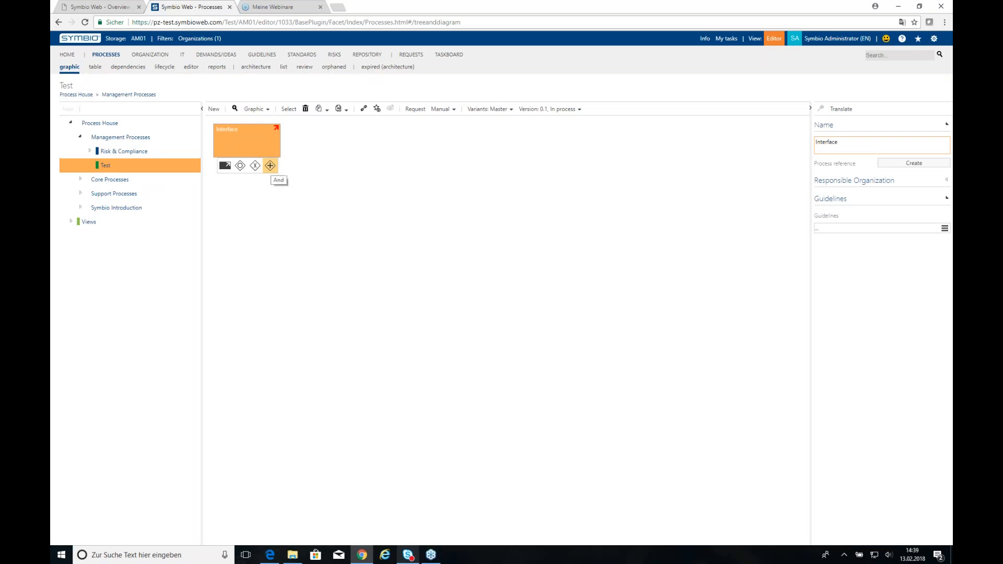
click(270, 165)
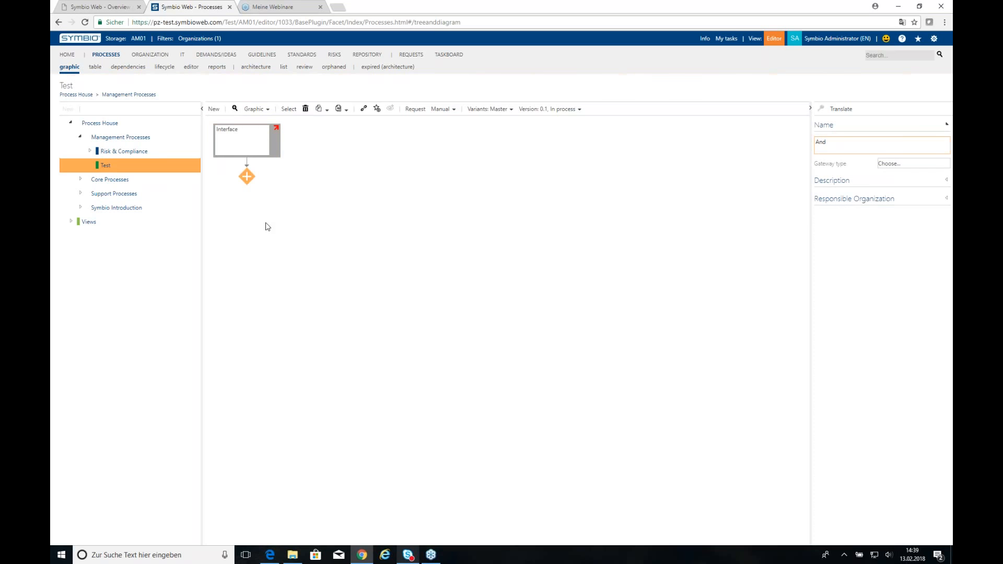
click(246, 176)
click(247, 193)
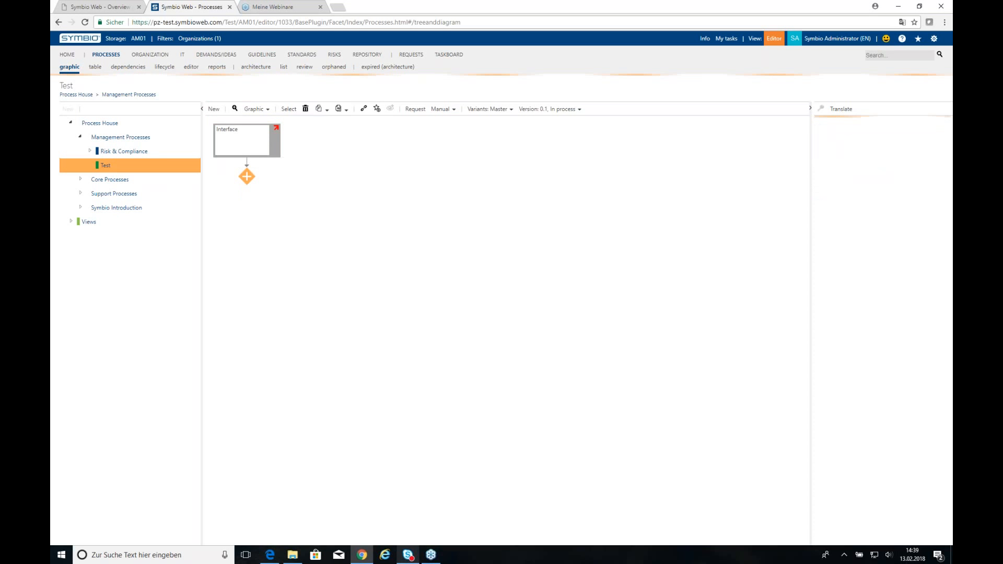
click(243, 218)
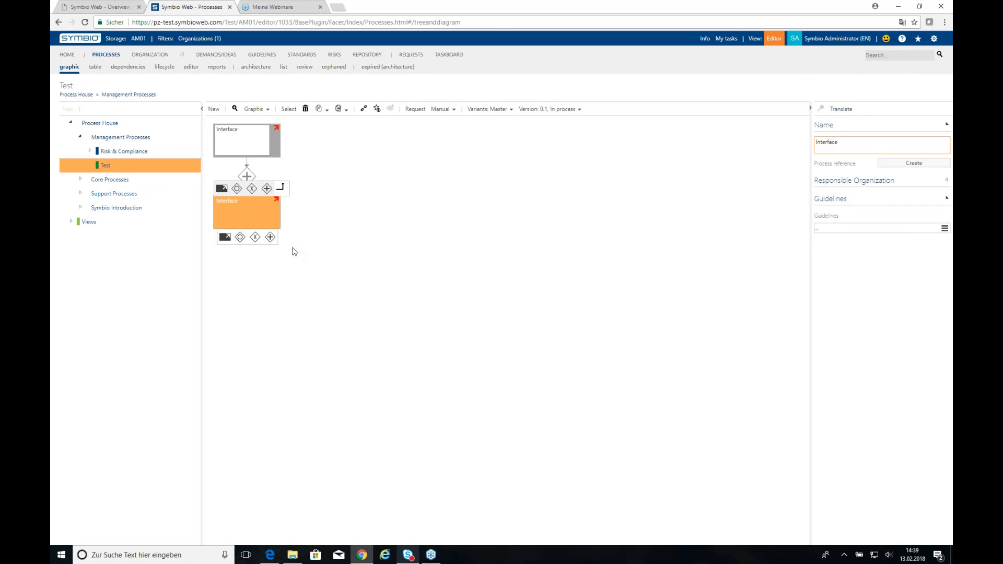
click(247, 177)
click(291, 193)
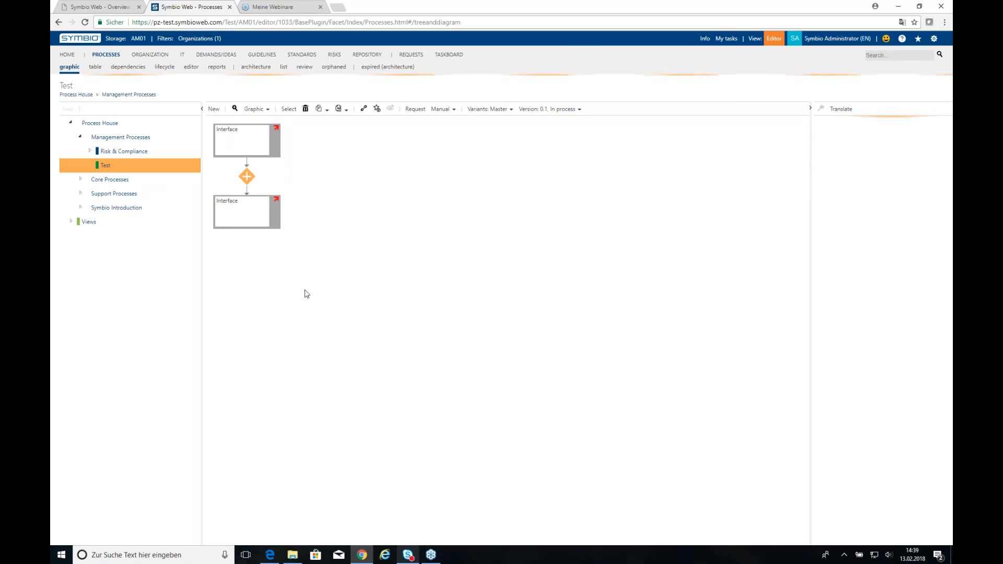
click(240, 217)
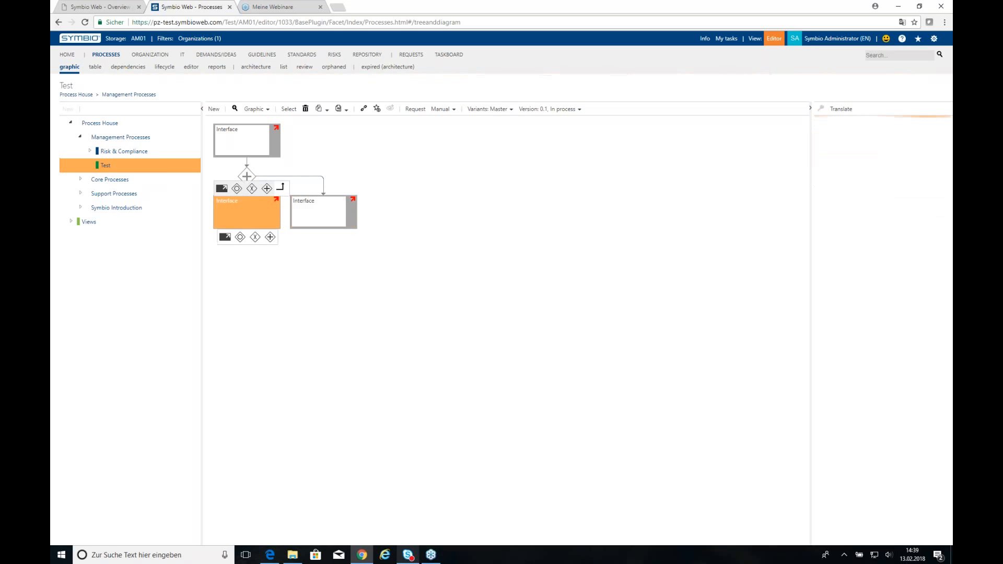
click(270, 237)
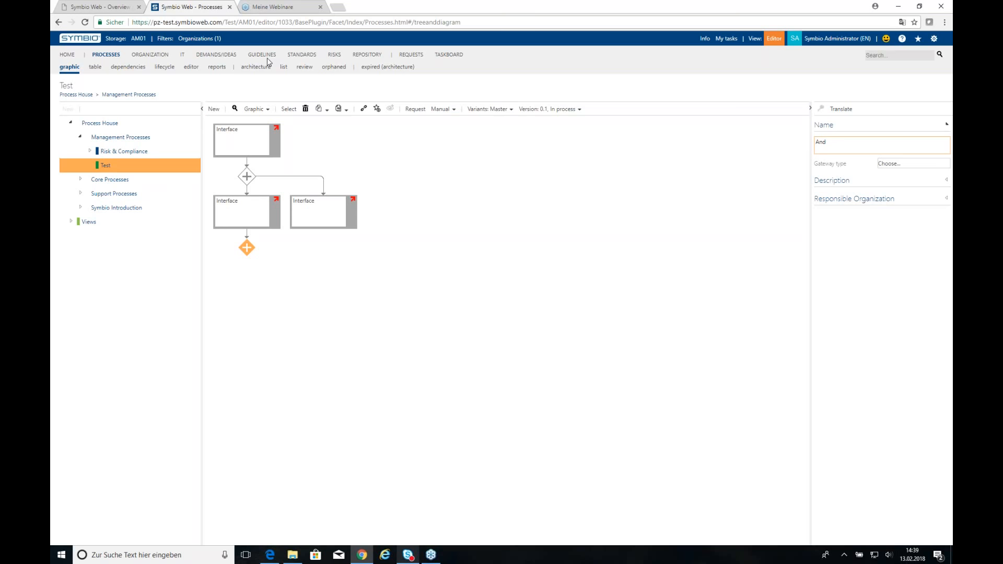
Back in the architecture list, select Store goods under Core Processes › SCM › Deliver and start a new Sub Process.
click(244, 67)
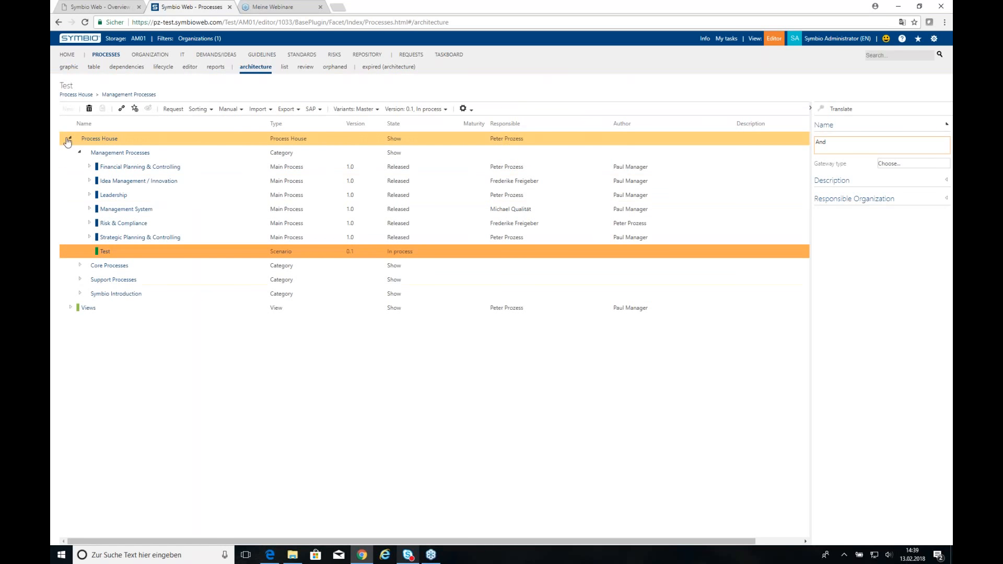
click(80, 266)
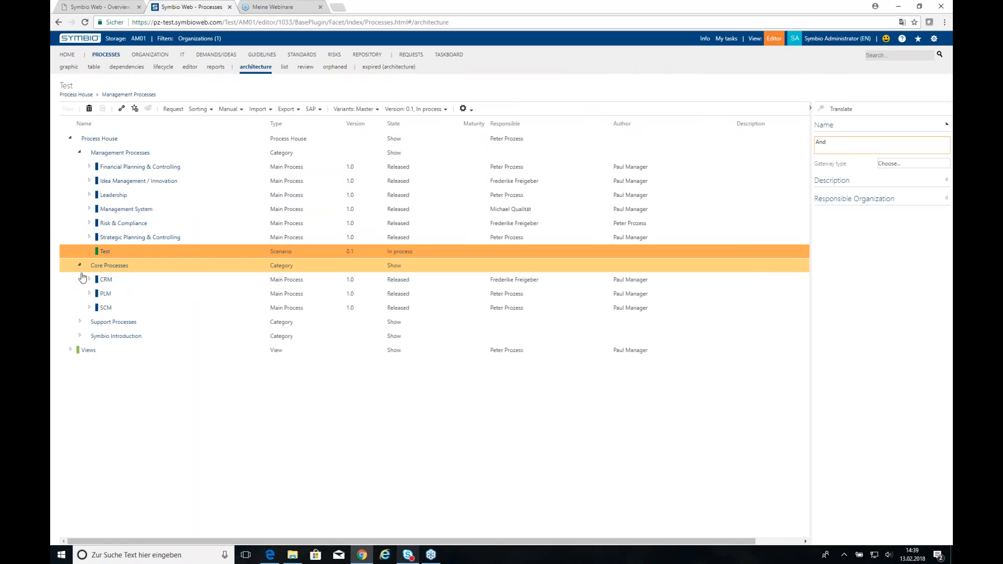
click(89, 308)
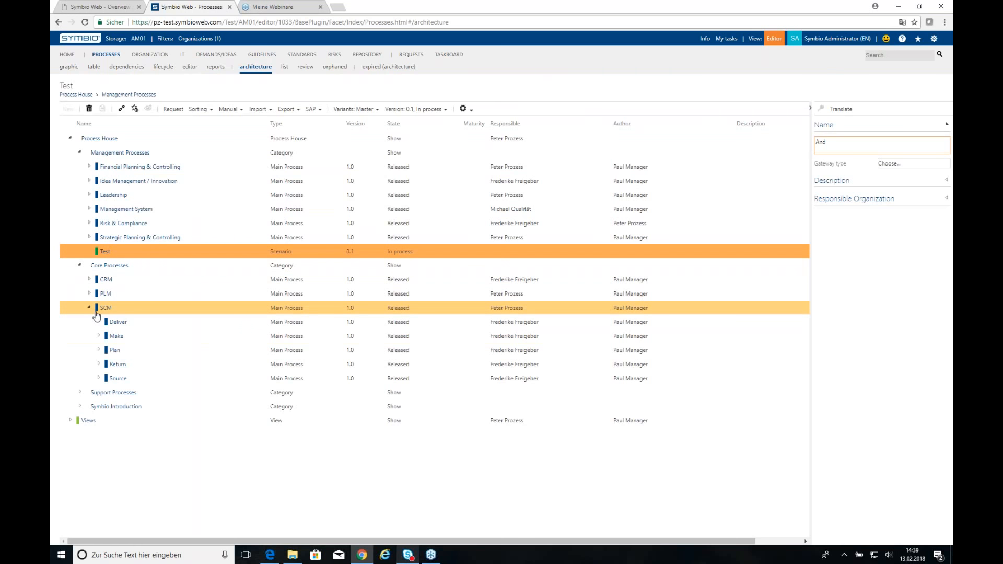
click(99, 322)
click(220, 337)
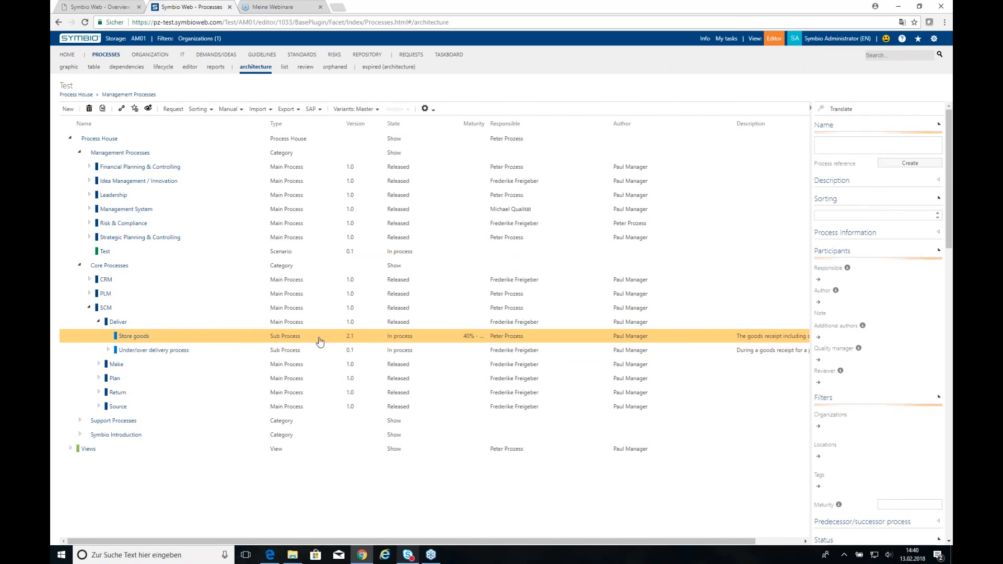
click(67, 109)
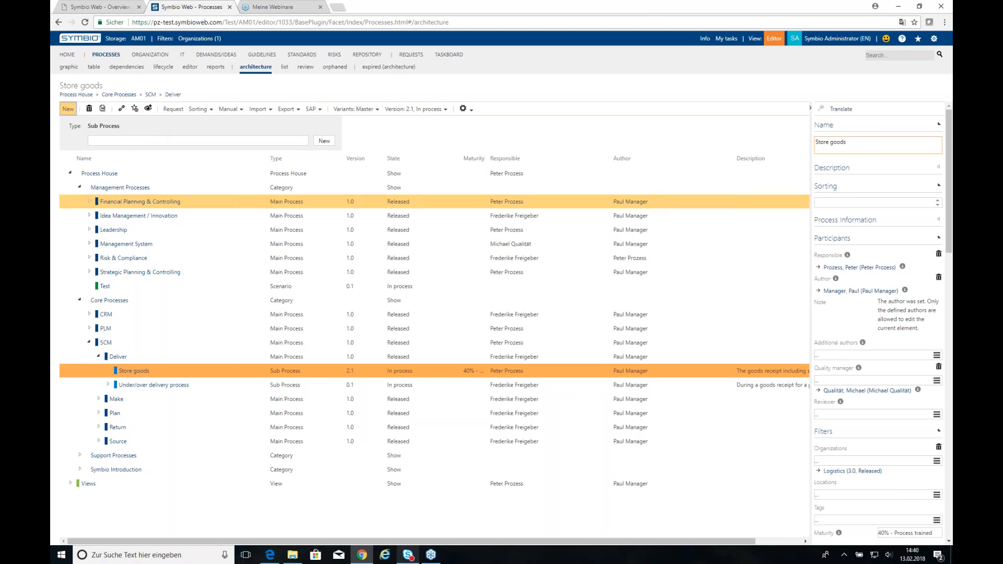
Open the Store goods diagram and add an Interface below the right-hand Book warehousing step.
click(132, 373)
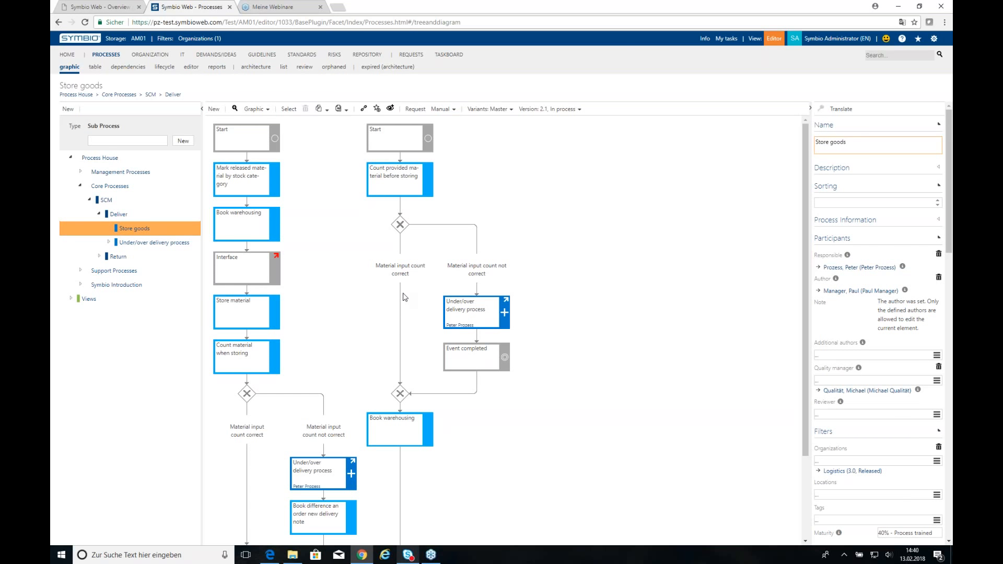
scroll(290, 375, down, 2)
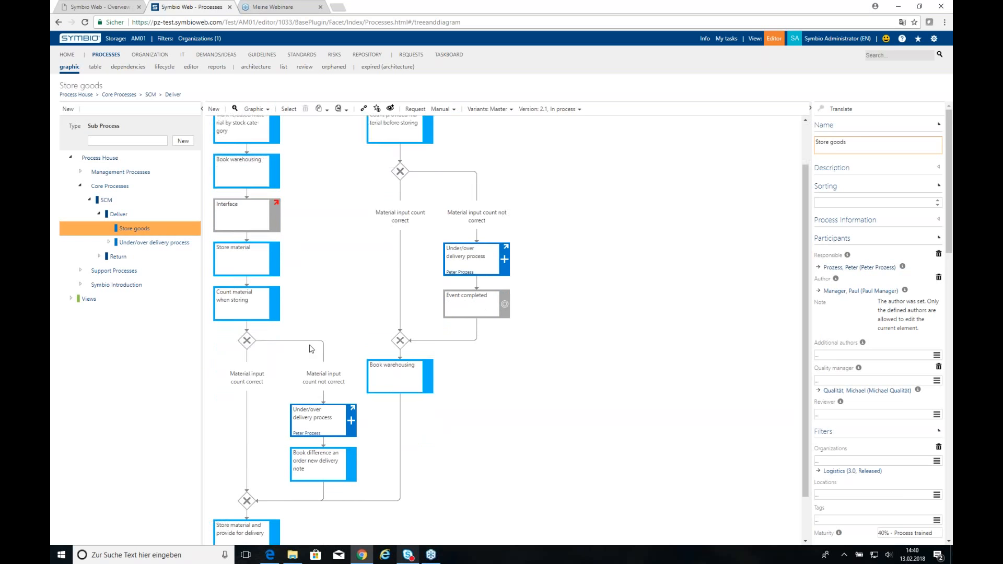
click(410, 329)
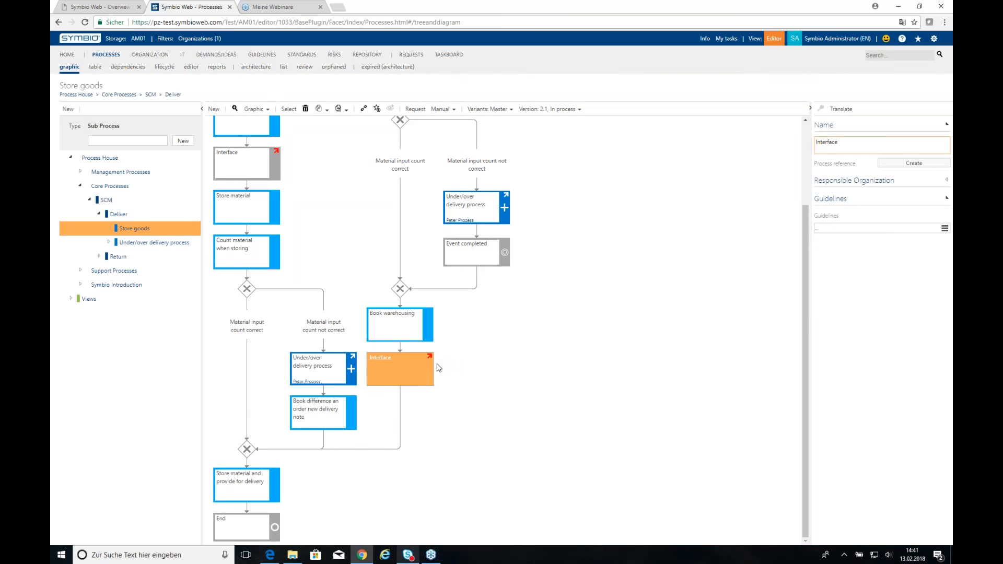
click(397, 371)
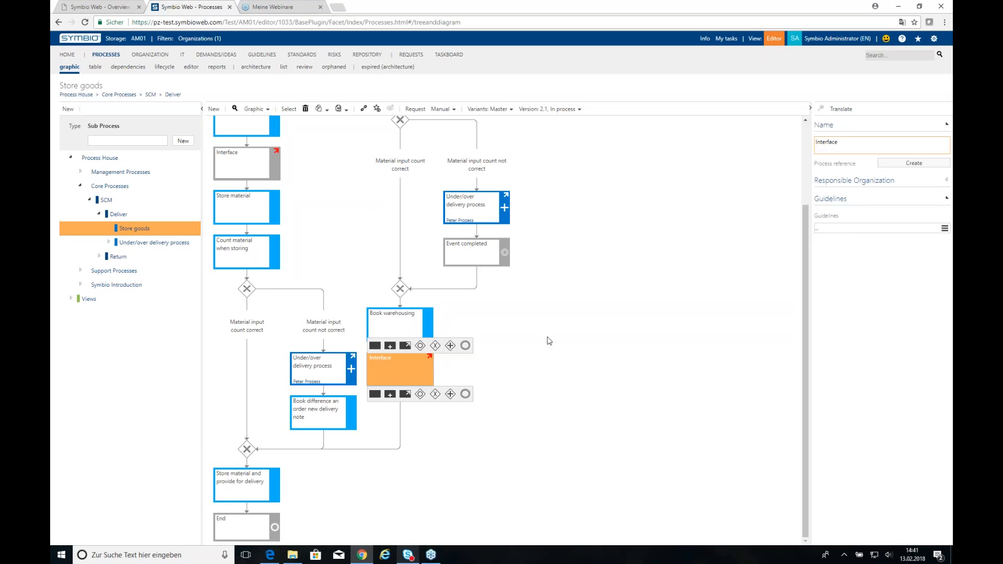
scroll(520, 375, up, 2)
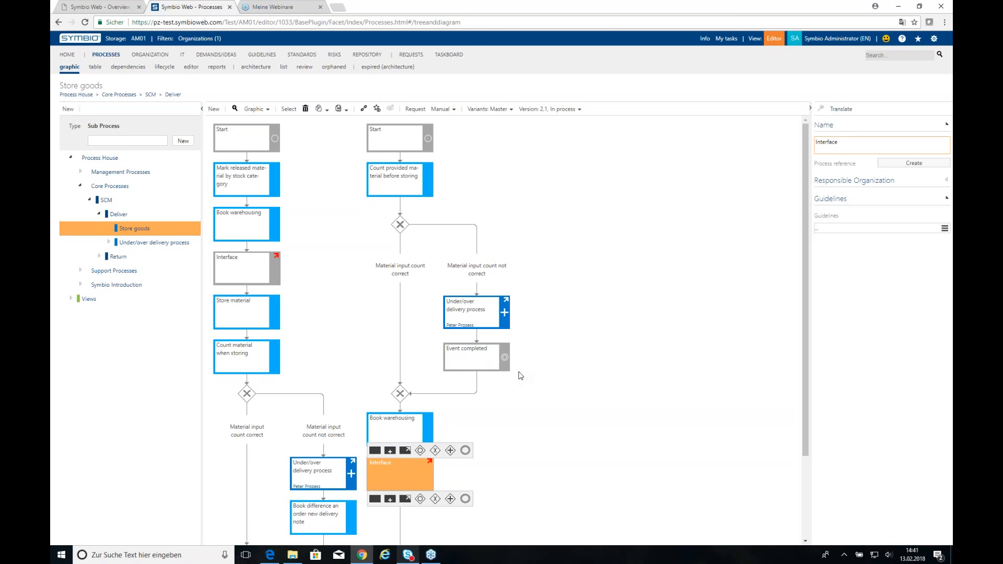
click(269, 110)
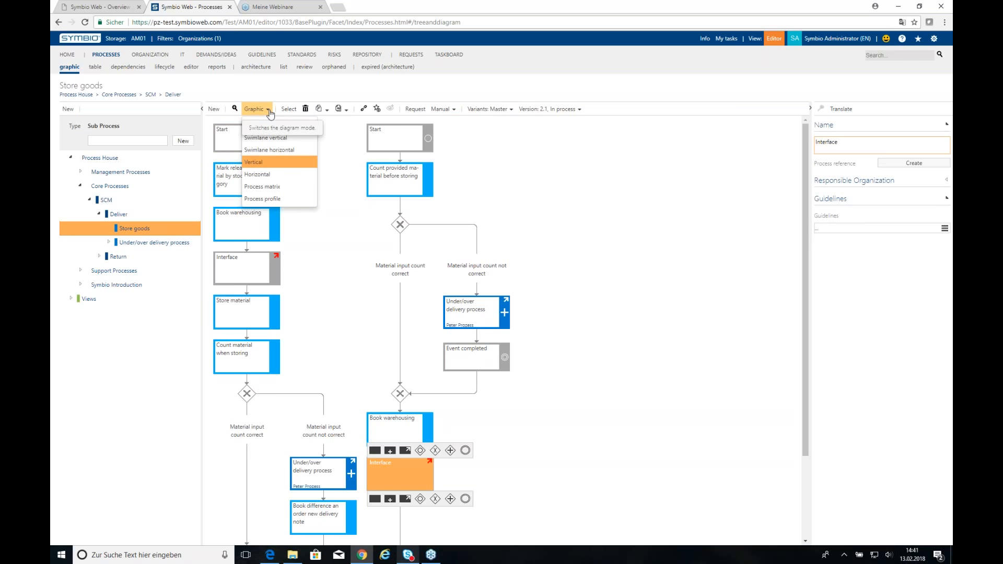
click(303, 125)
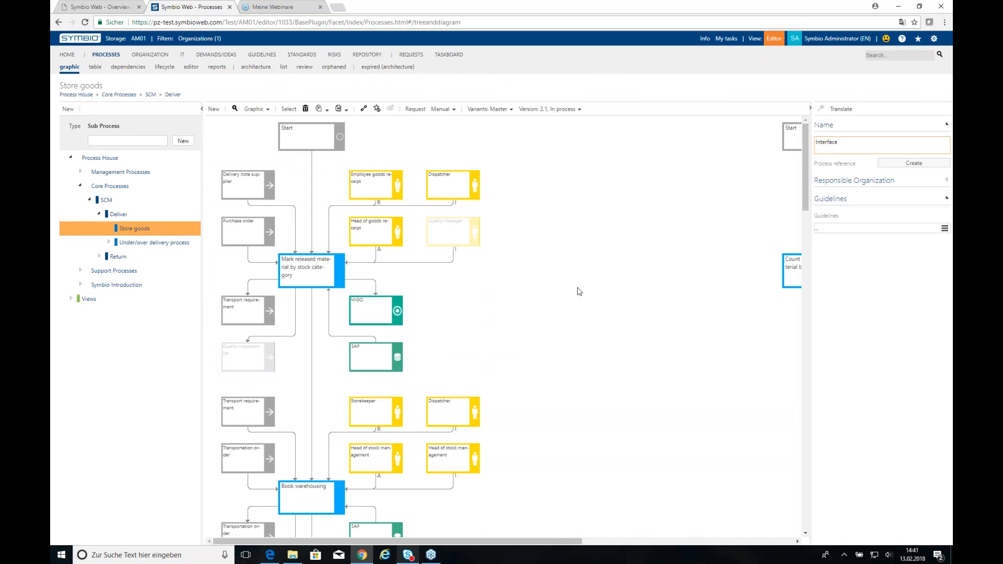
click(259, 229)
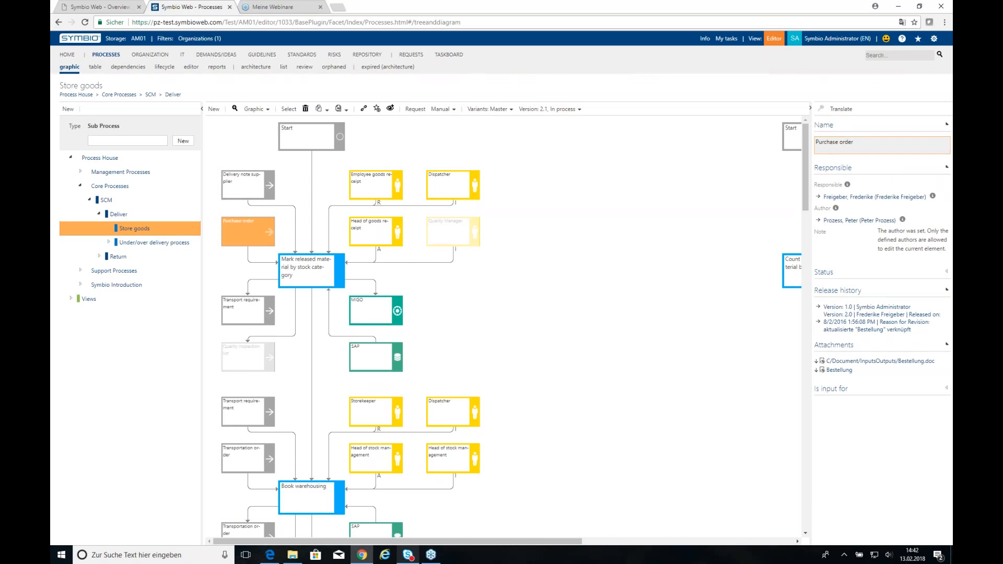
Set the Purchase order connector's connection state to 'Supplier'.
click(262, 265)
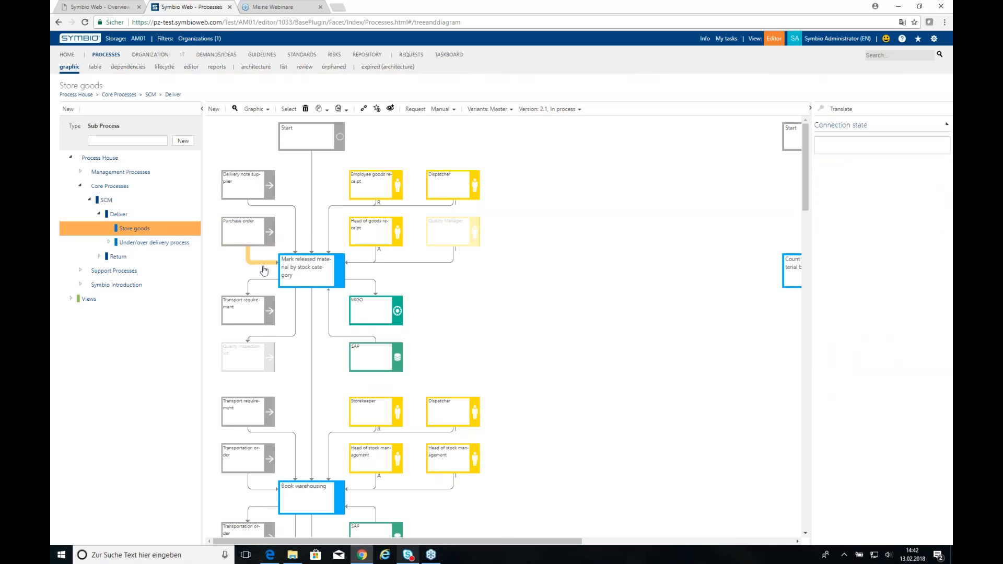
click(908, 145)
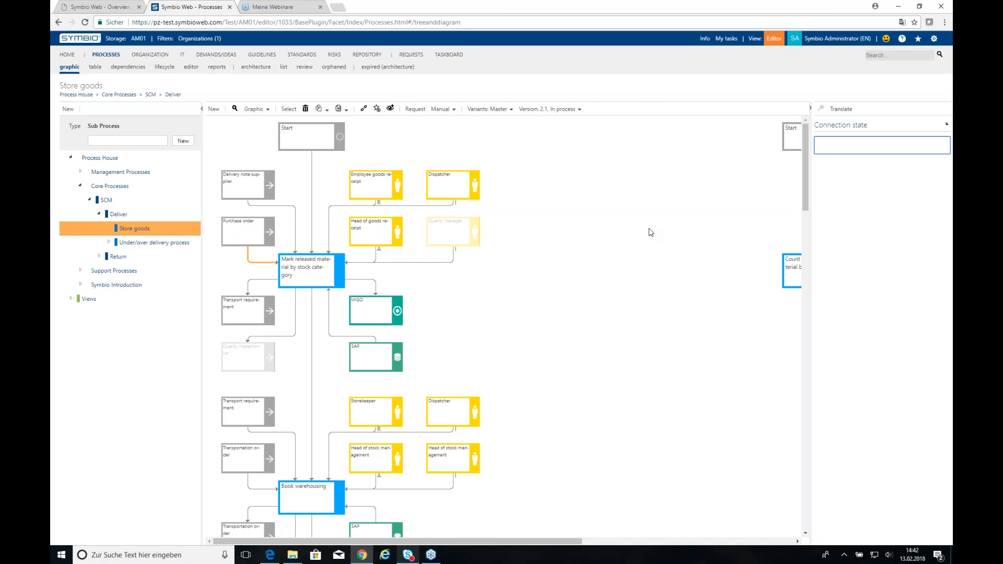
text(Supplier)
key(Return)
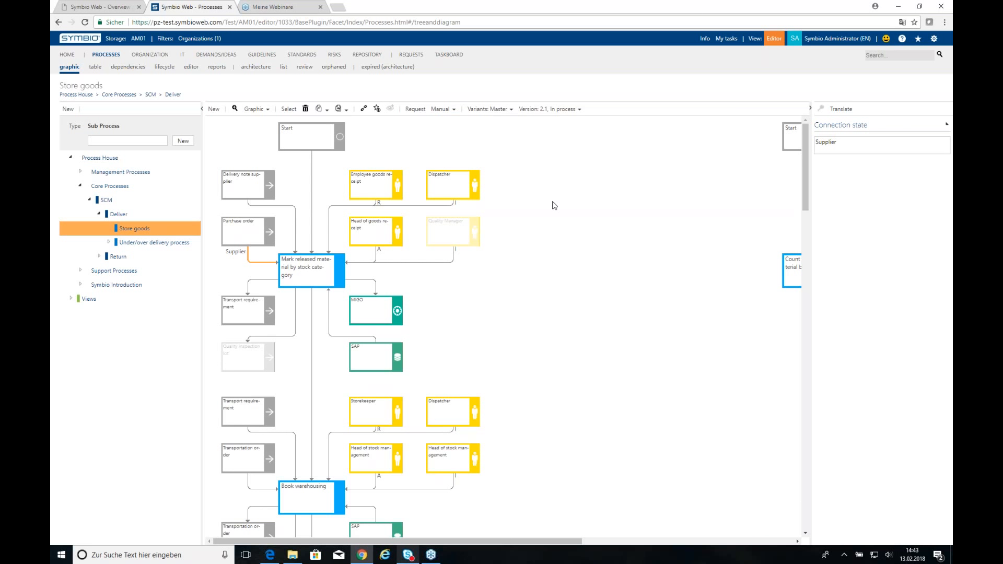
click(814, 44)
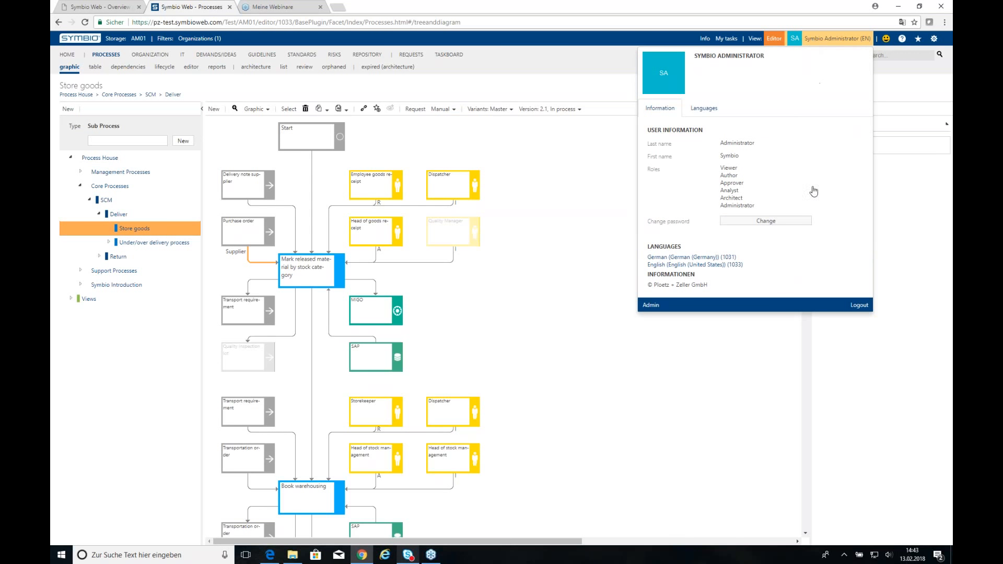
click(785, 225)
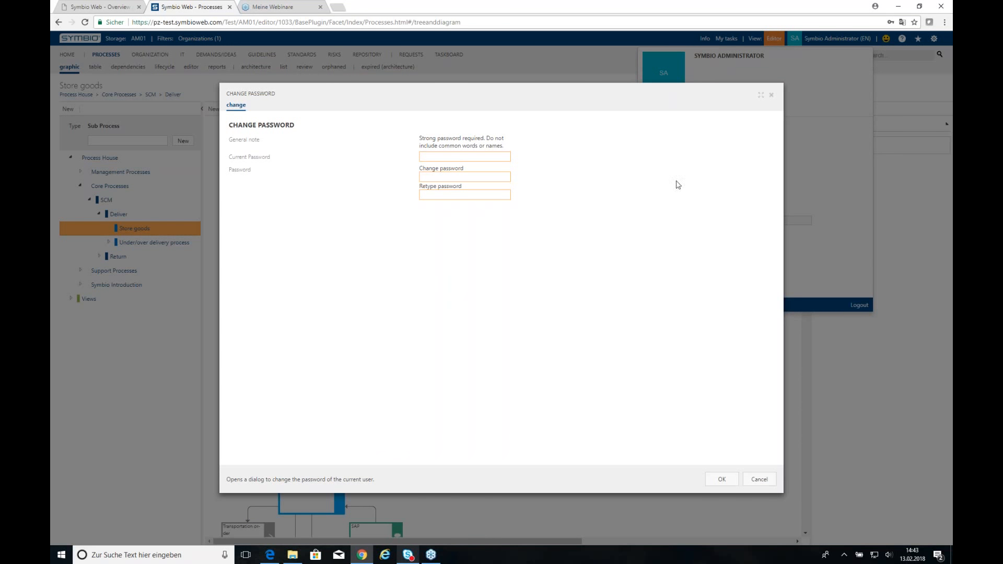
click(771, 96)
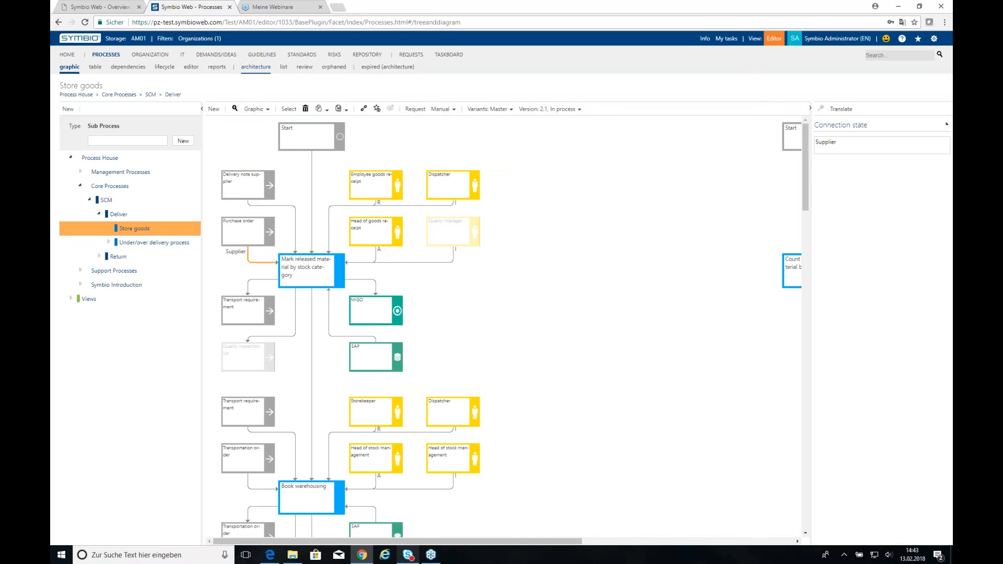
Under Management Processes in the architecture list, create a Sub Process named 'Webinar' and select it.
click(255, 66)
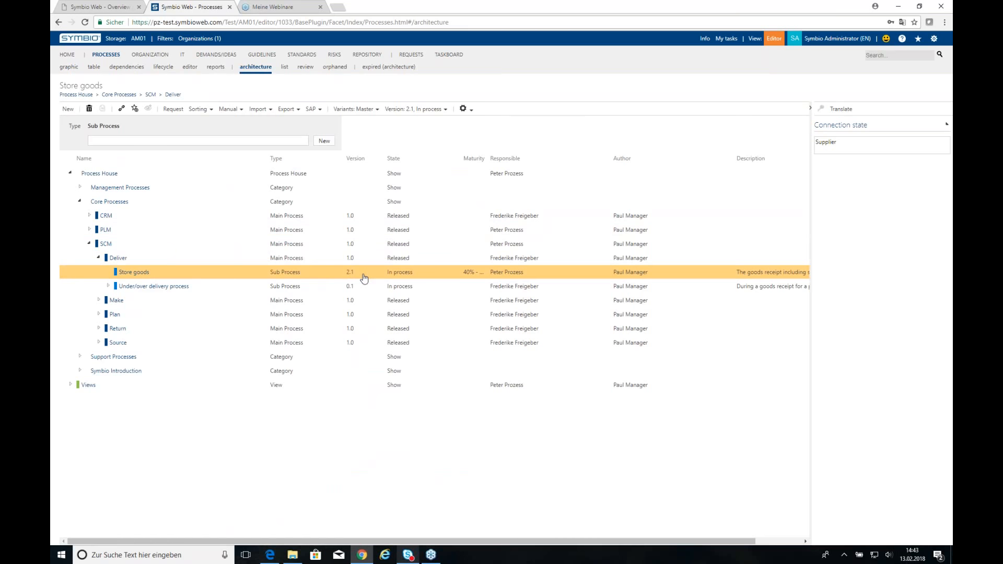
click(180, 192)
click(79, 187)
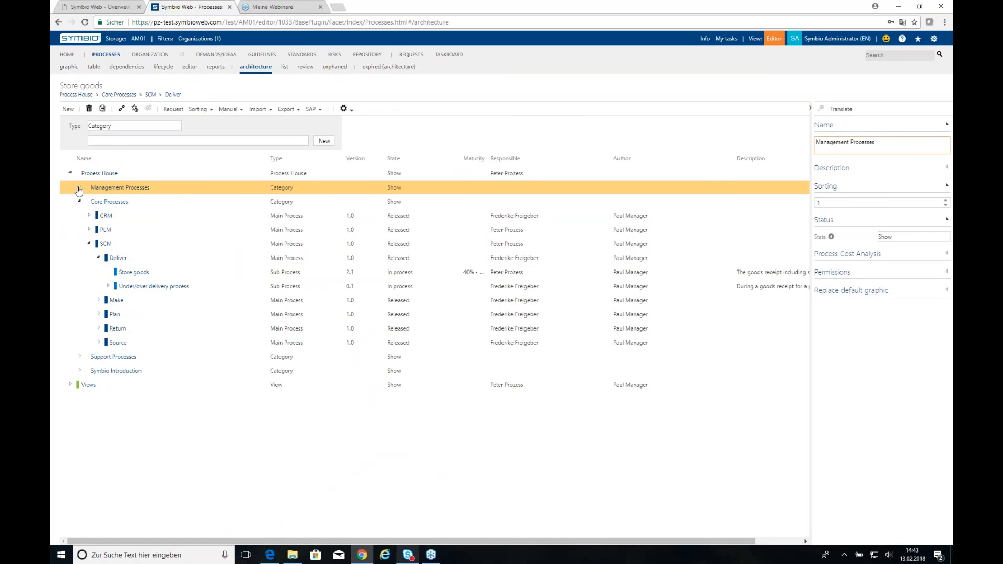
click(110, 130)
click(107, 197)
click(116, 141)
text(Webinar)
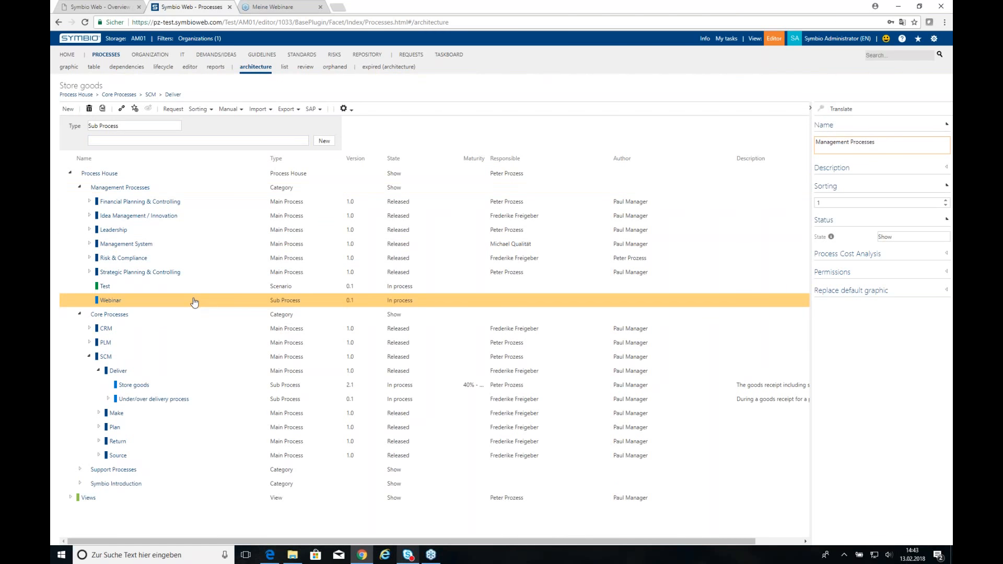
click(195, 302)
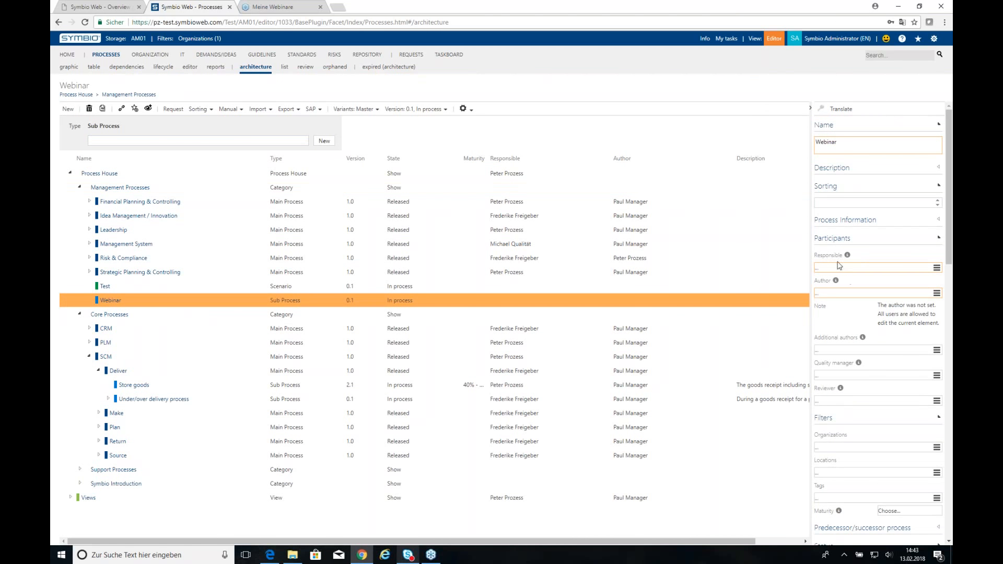
In Participants, search for the user by name and pick them as the Webinar's author.
click(828, 292)
click(824, 351)
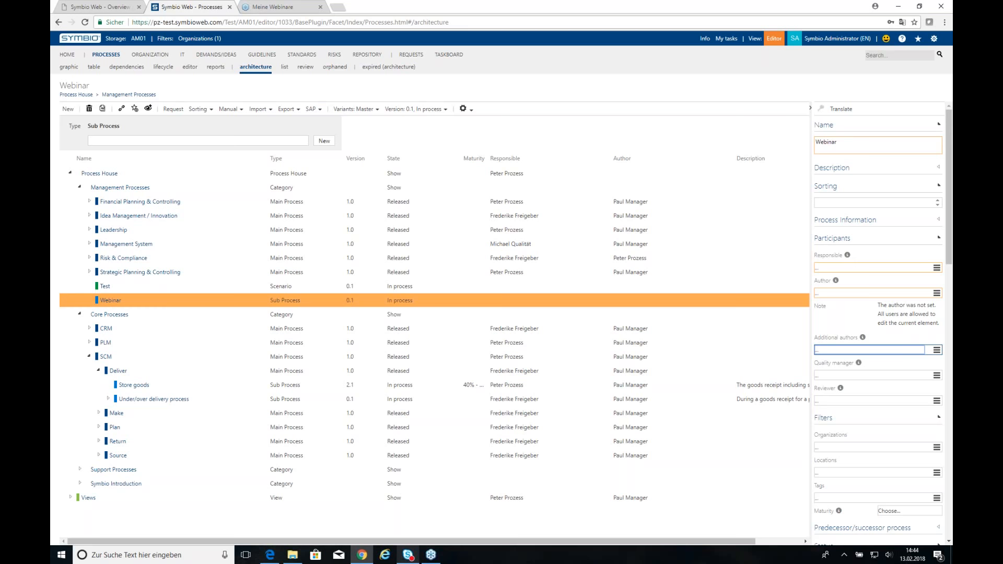
click(819, 293)
text(pau)
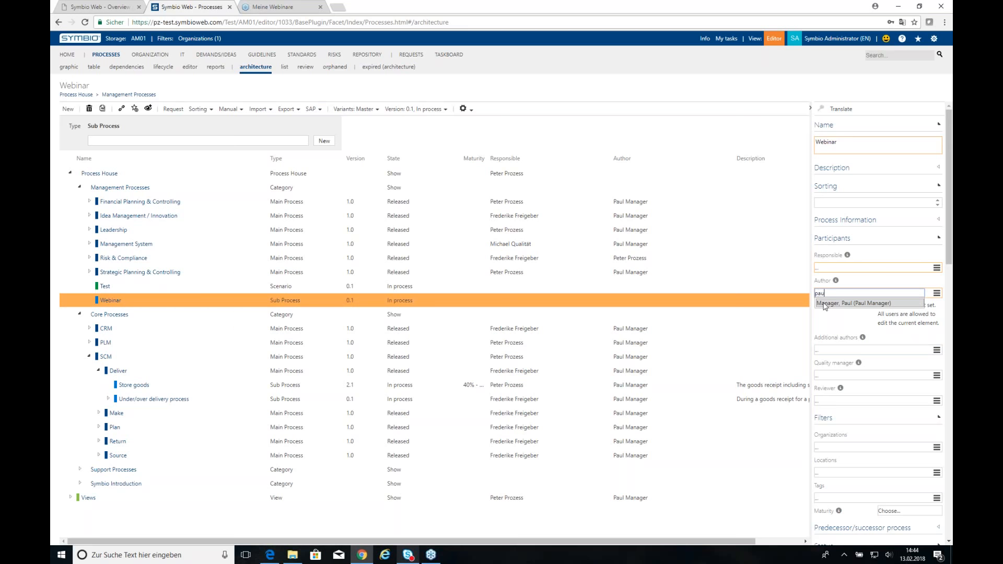
click(824, 305)
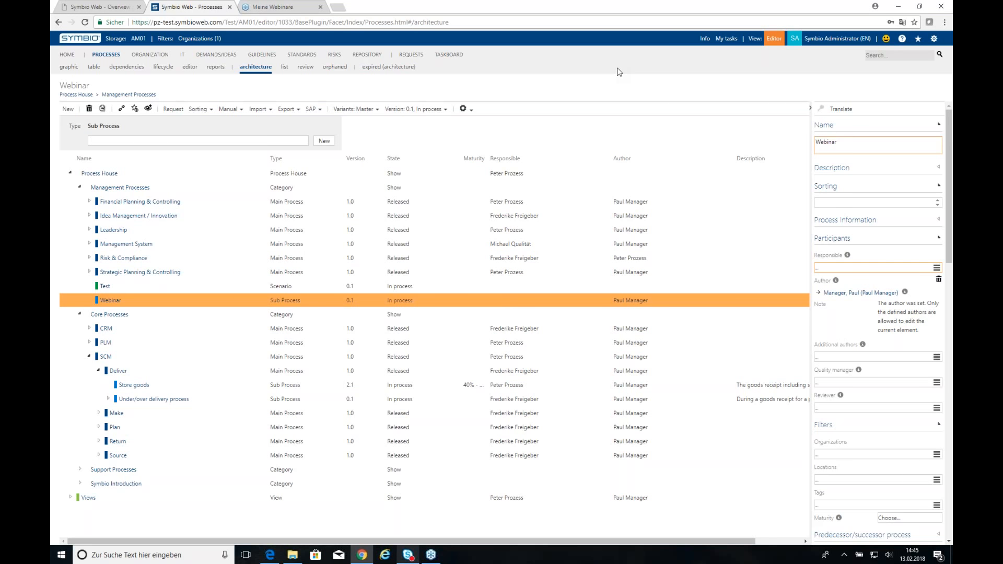
click(879, 55)
Run the search for 'case', view the Showcase result, then return to the HOME overview.
key(Return)
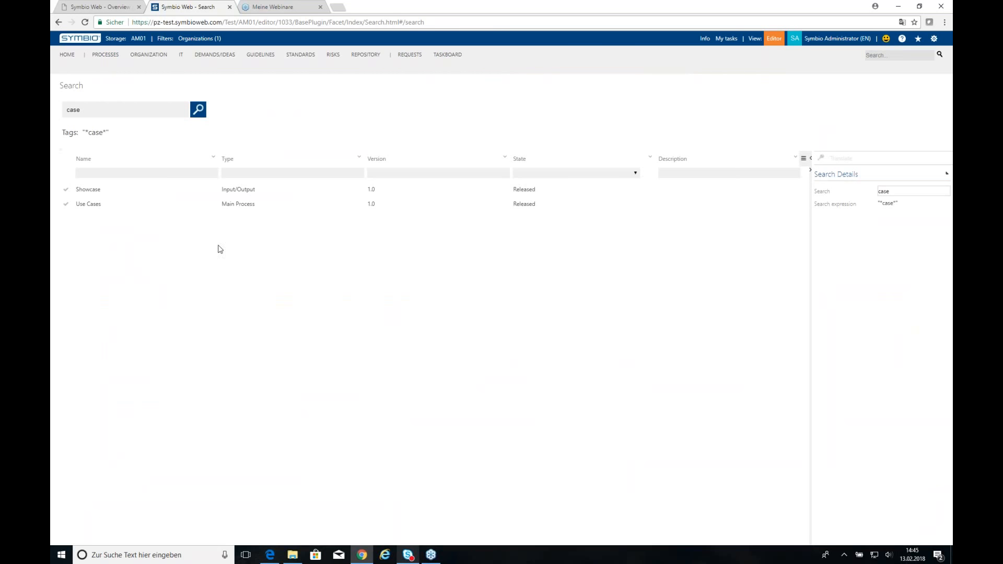
click(184, 191)
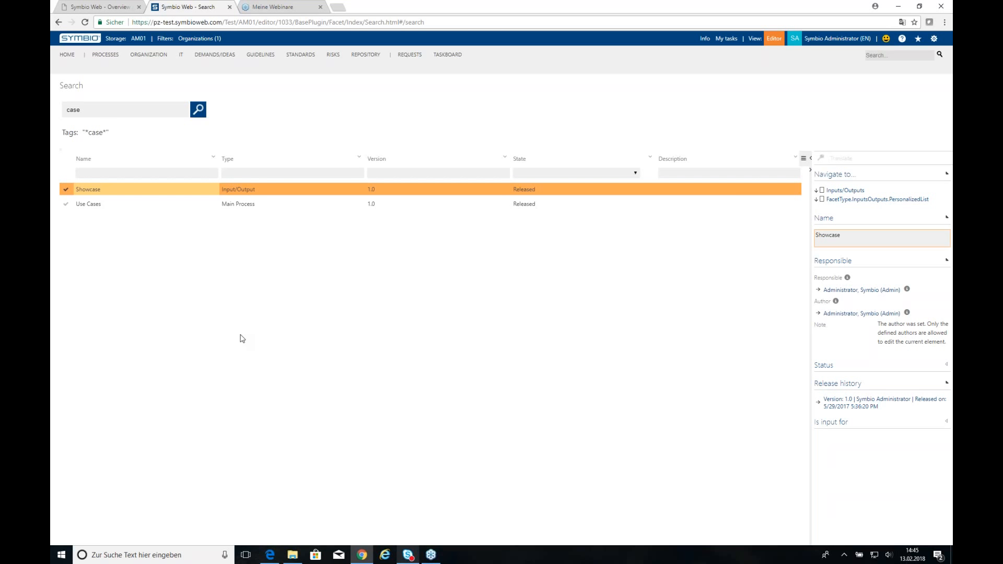
click(67, 58)
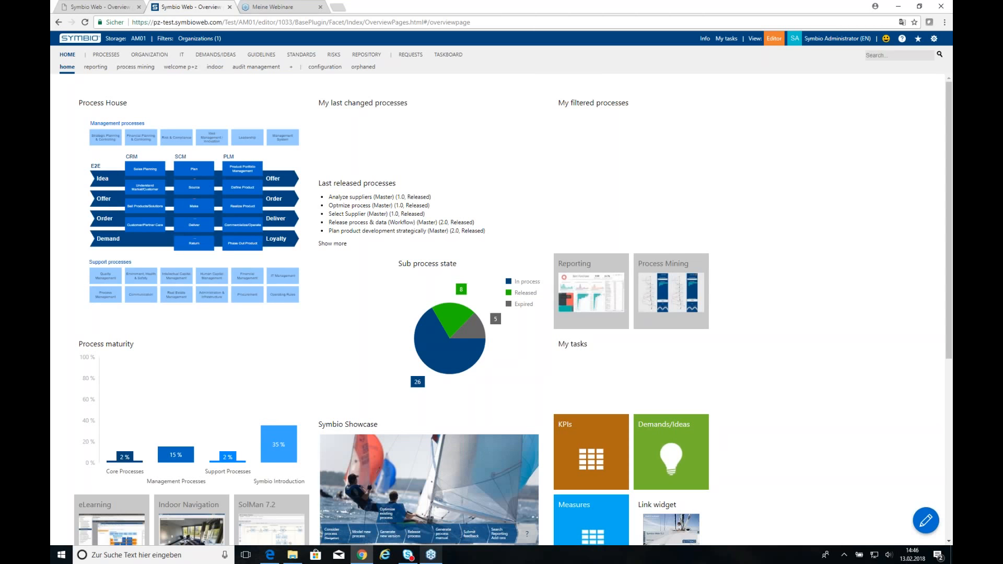
In Repository Roles, collapse Head of PLM's Responsible details and review its role types, keeping Role.
click(368, 55)
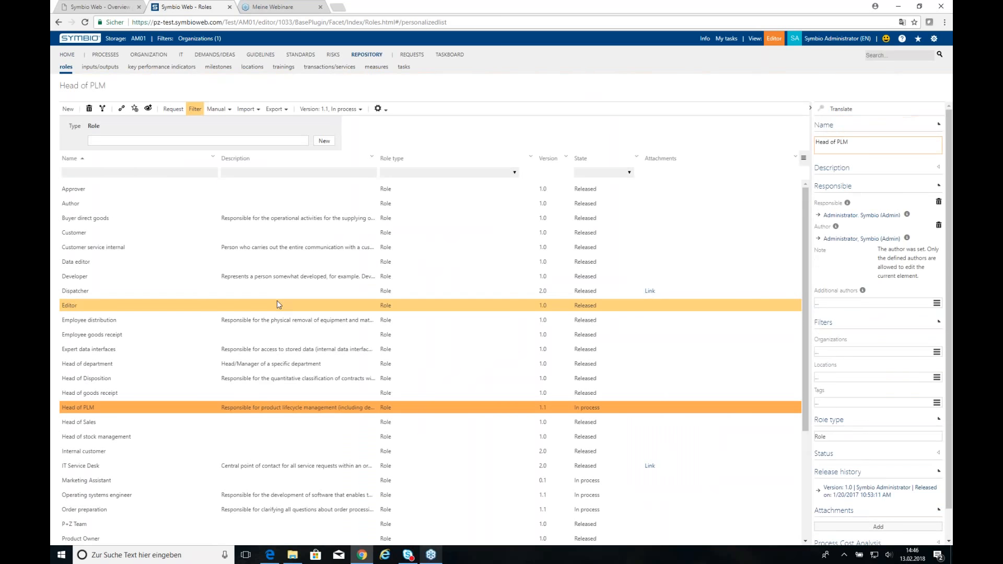
click(831, 187)
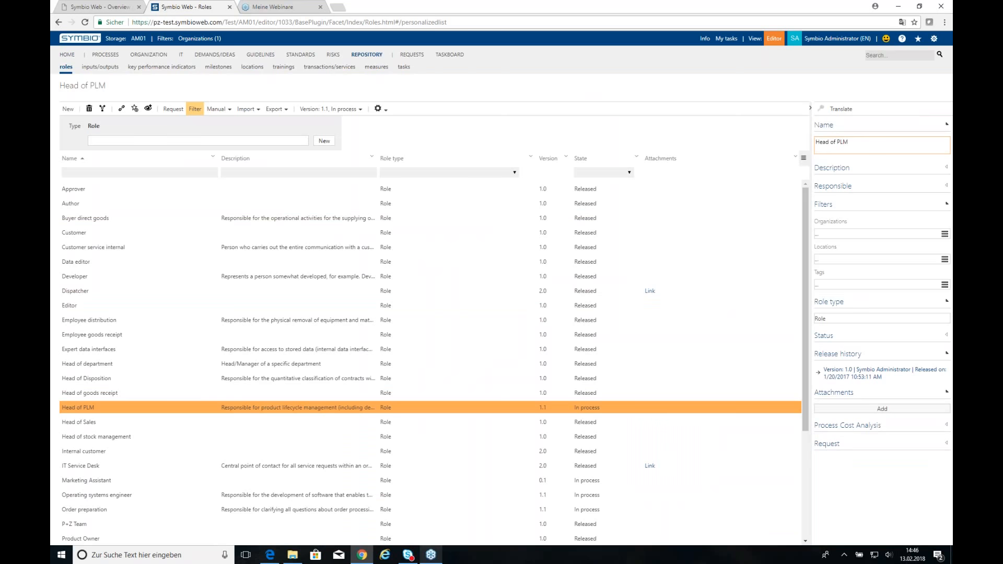
click(858, 319)
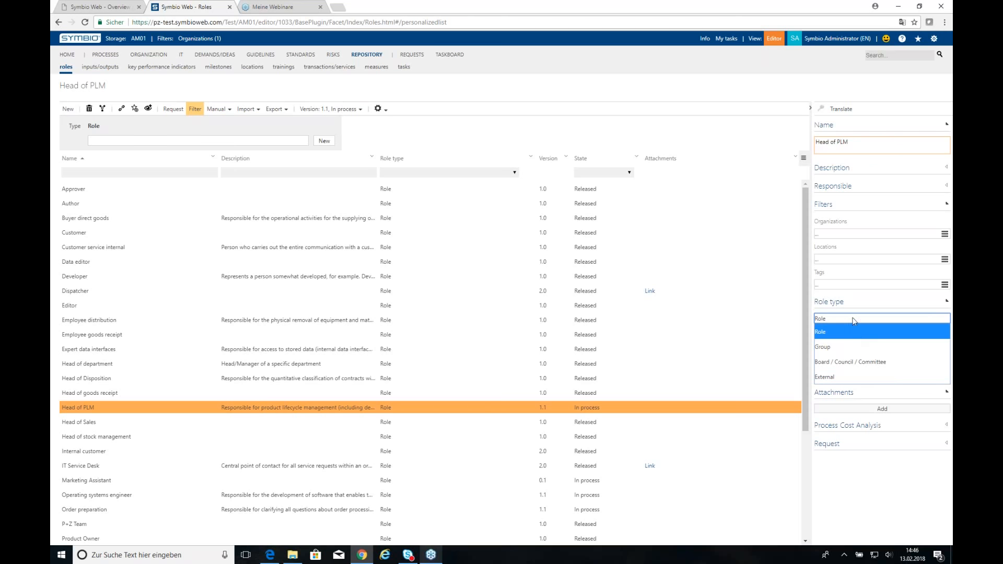
click(852, 318)
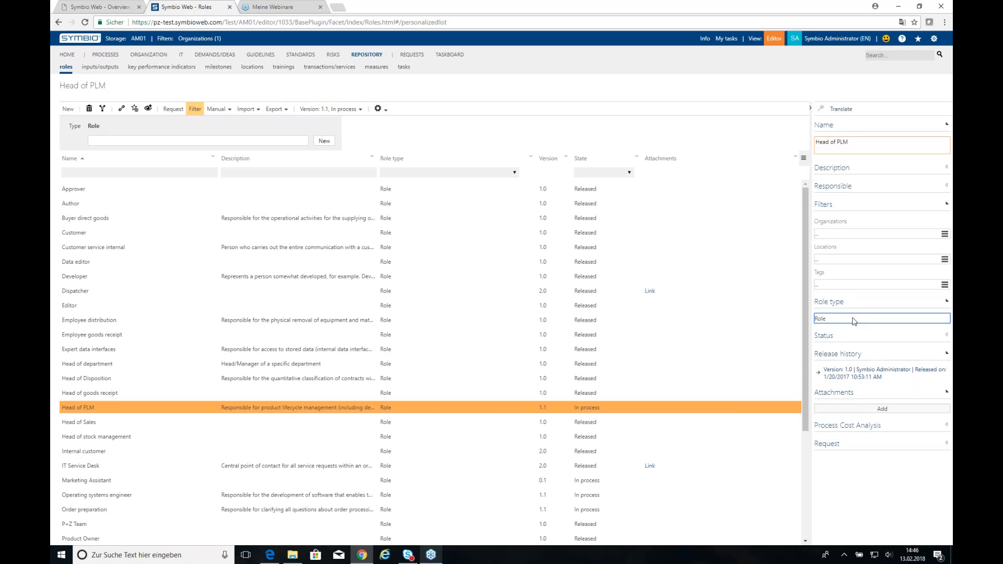
click(854, 319)
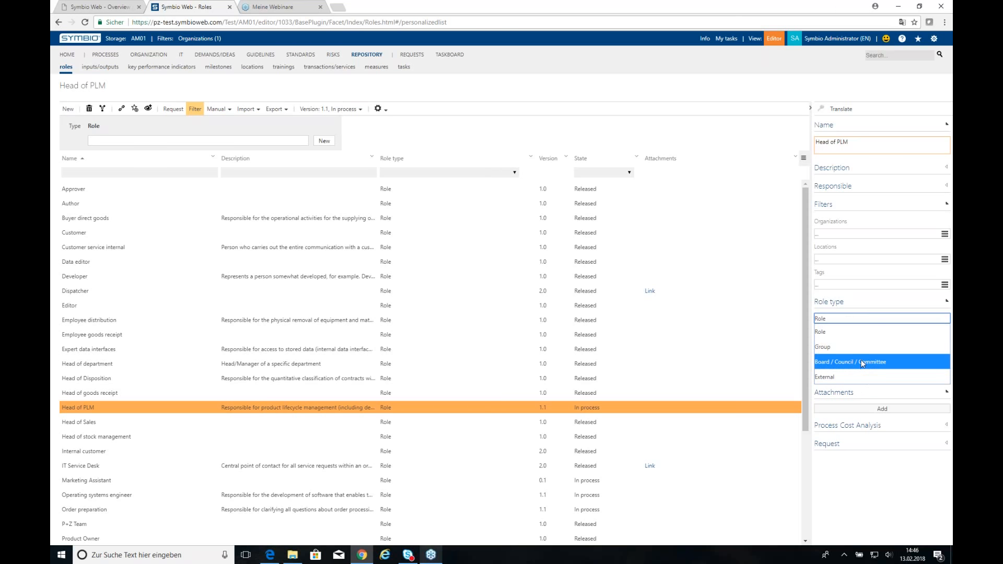
click(714, 65)
In administration, view the Extended configuration (preview) customisation types, then go back HOME without changes.
click(934, 38)
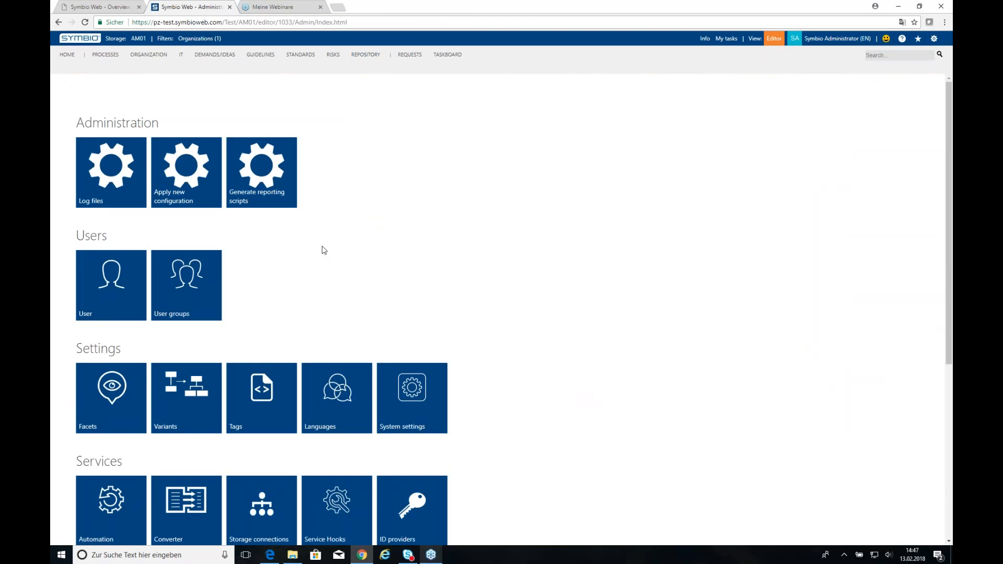
scroll(477, 289, down, 2)
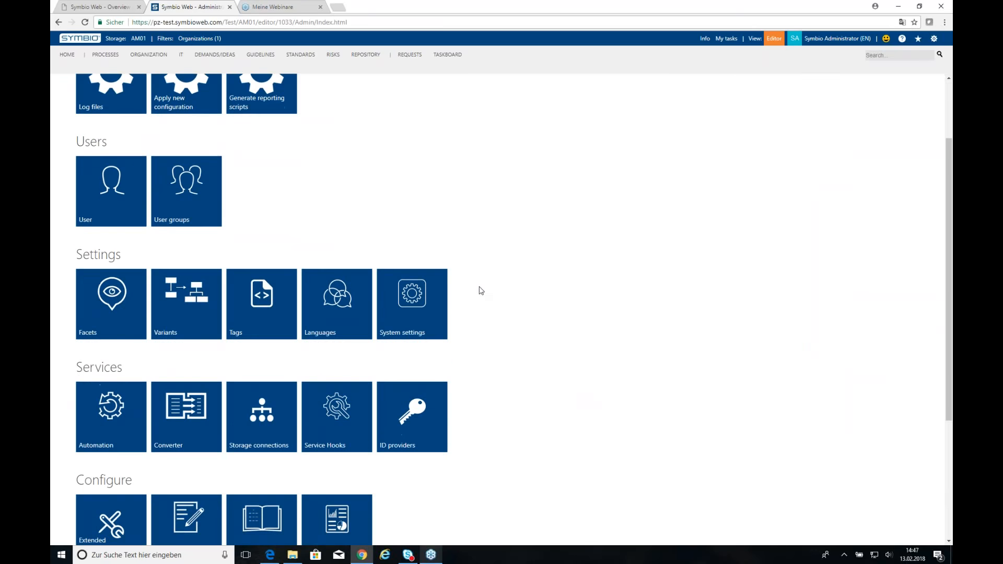
scroll(206, 381, down, 2)
scroll(108, 393, down, 1)
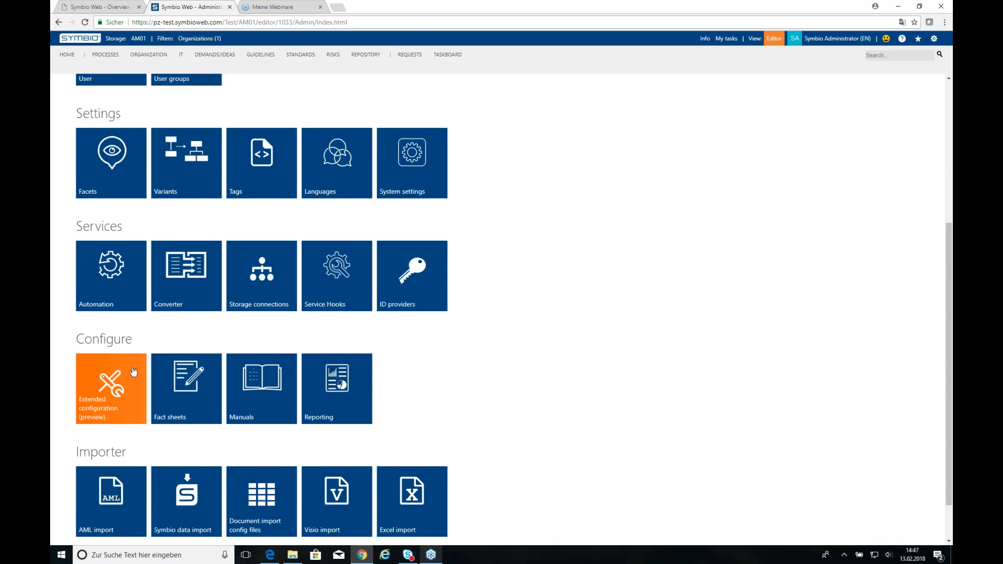
click(113, 393)
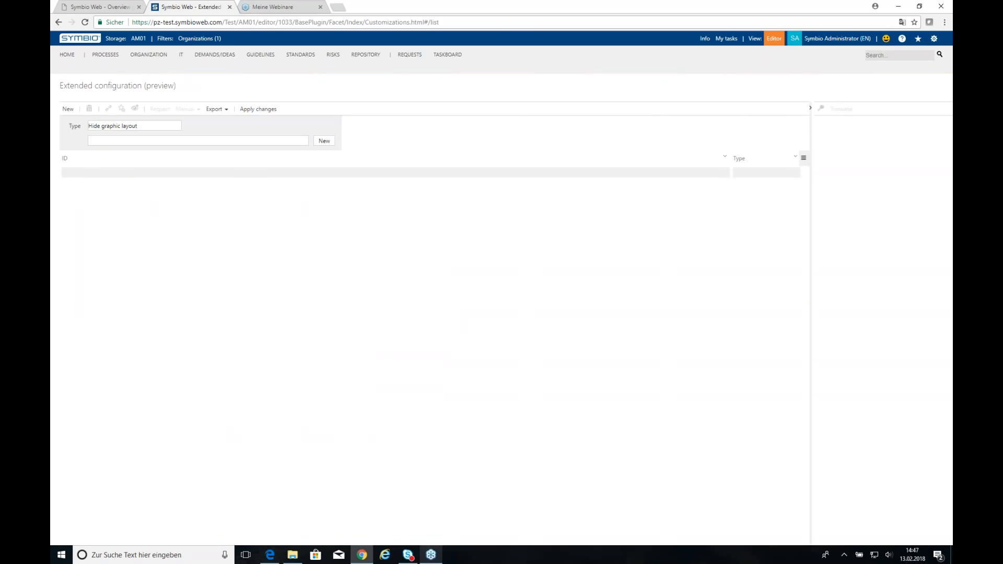
click(149, 128)
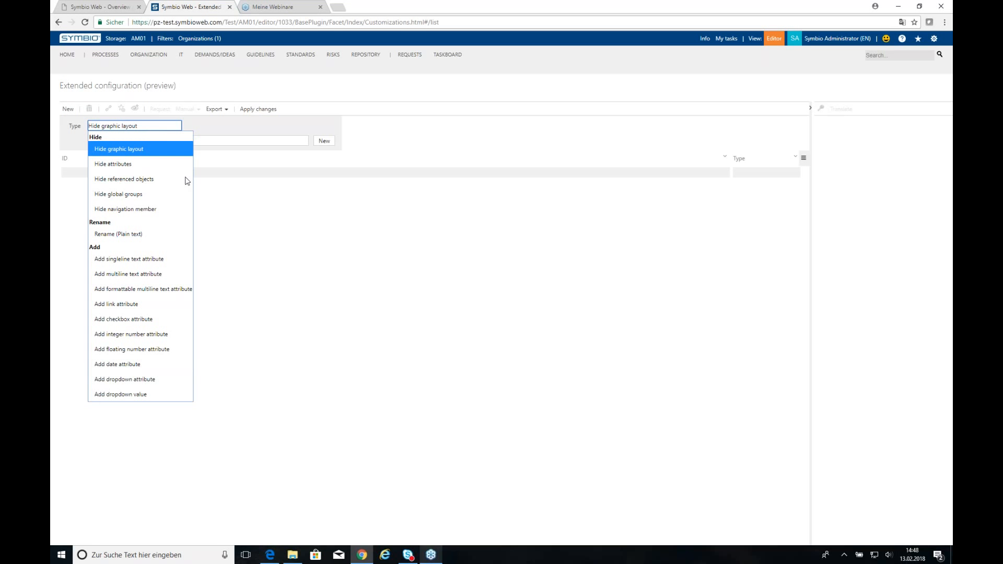
click(61, 55)
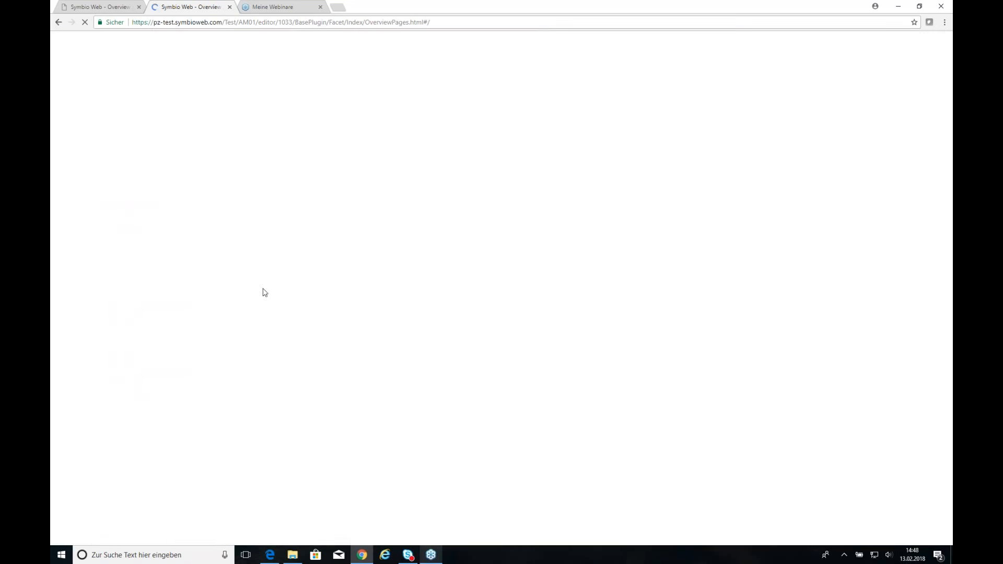